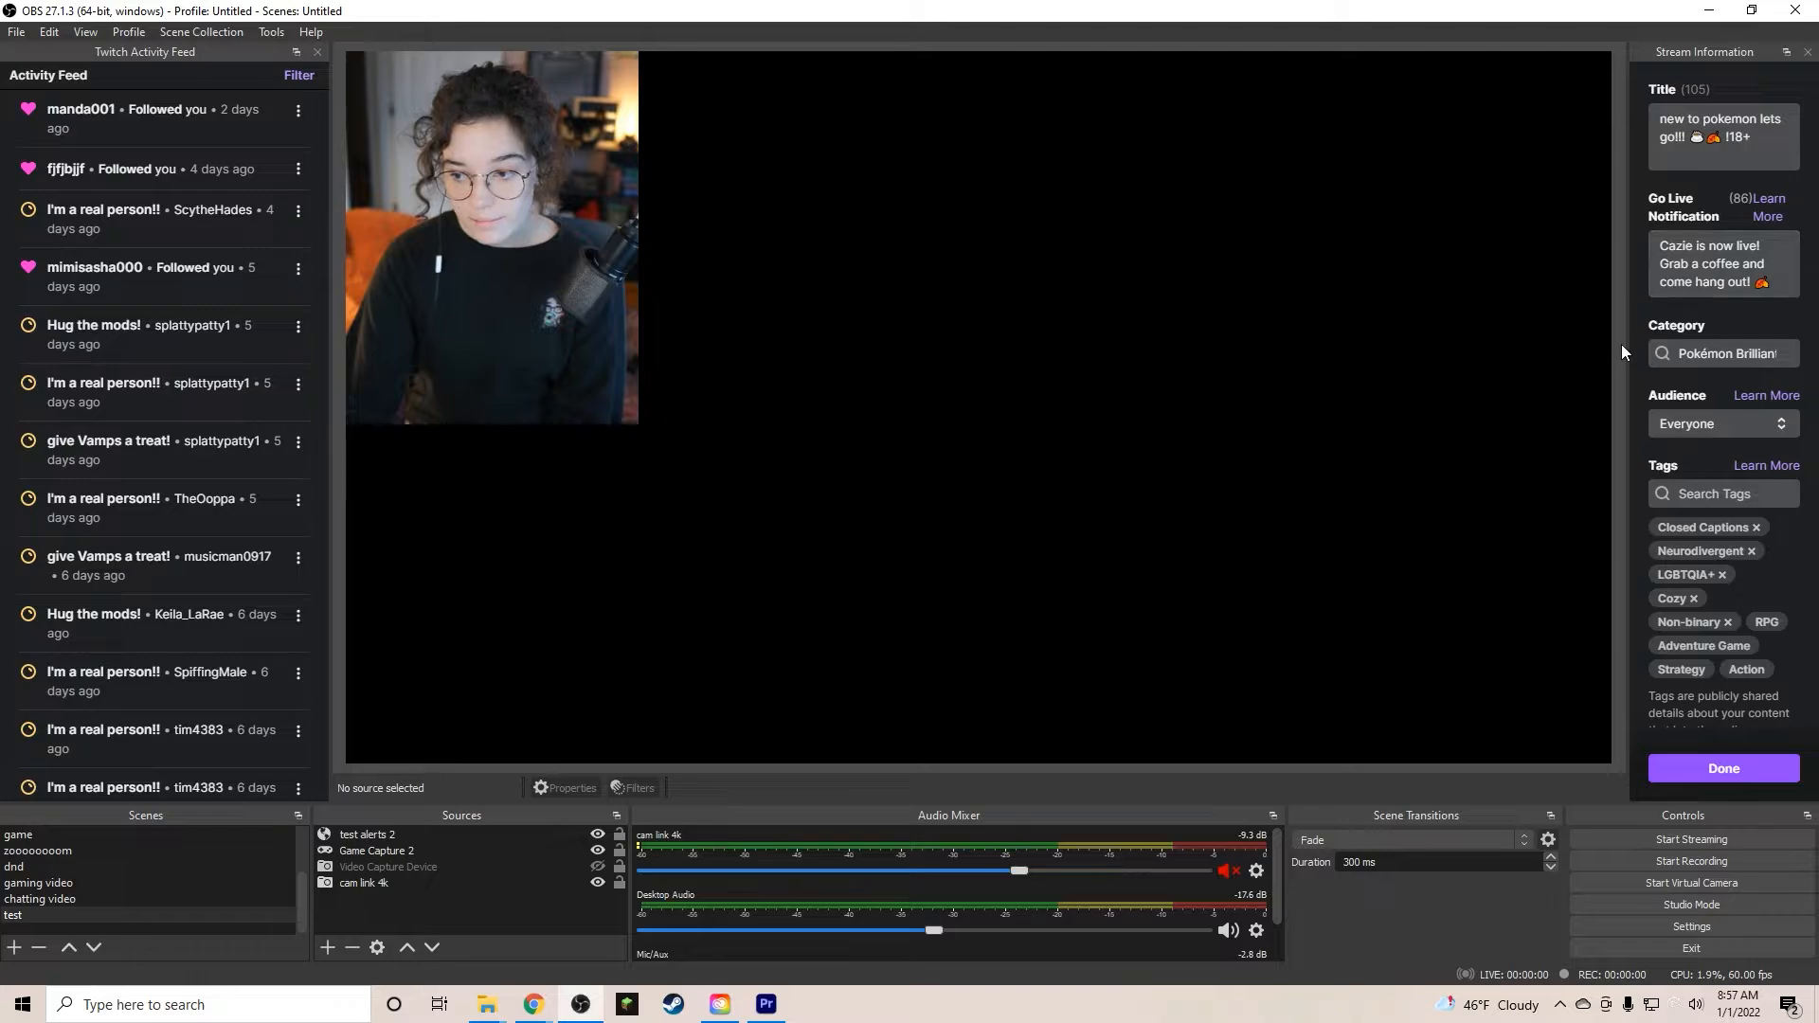
left_click_drag(1622, 353, 1573, 304)
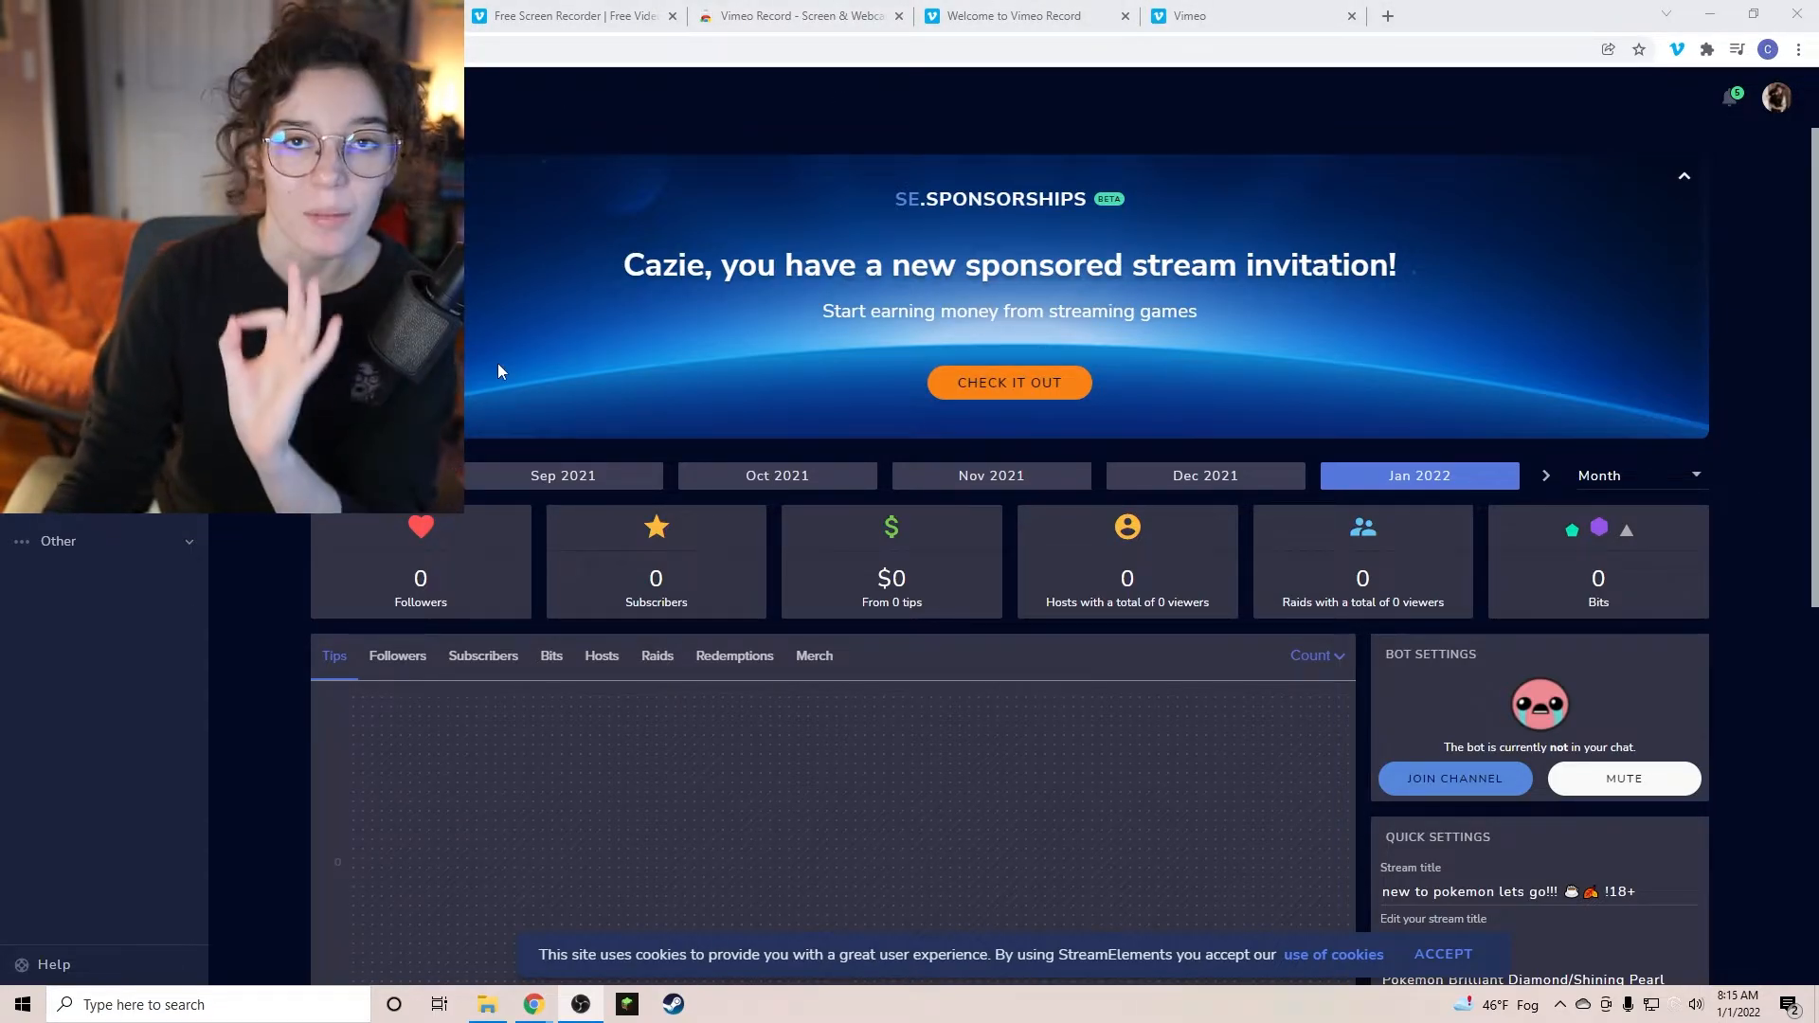
scroll(837, 458, "down", 1)
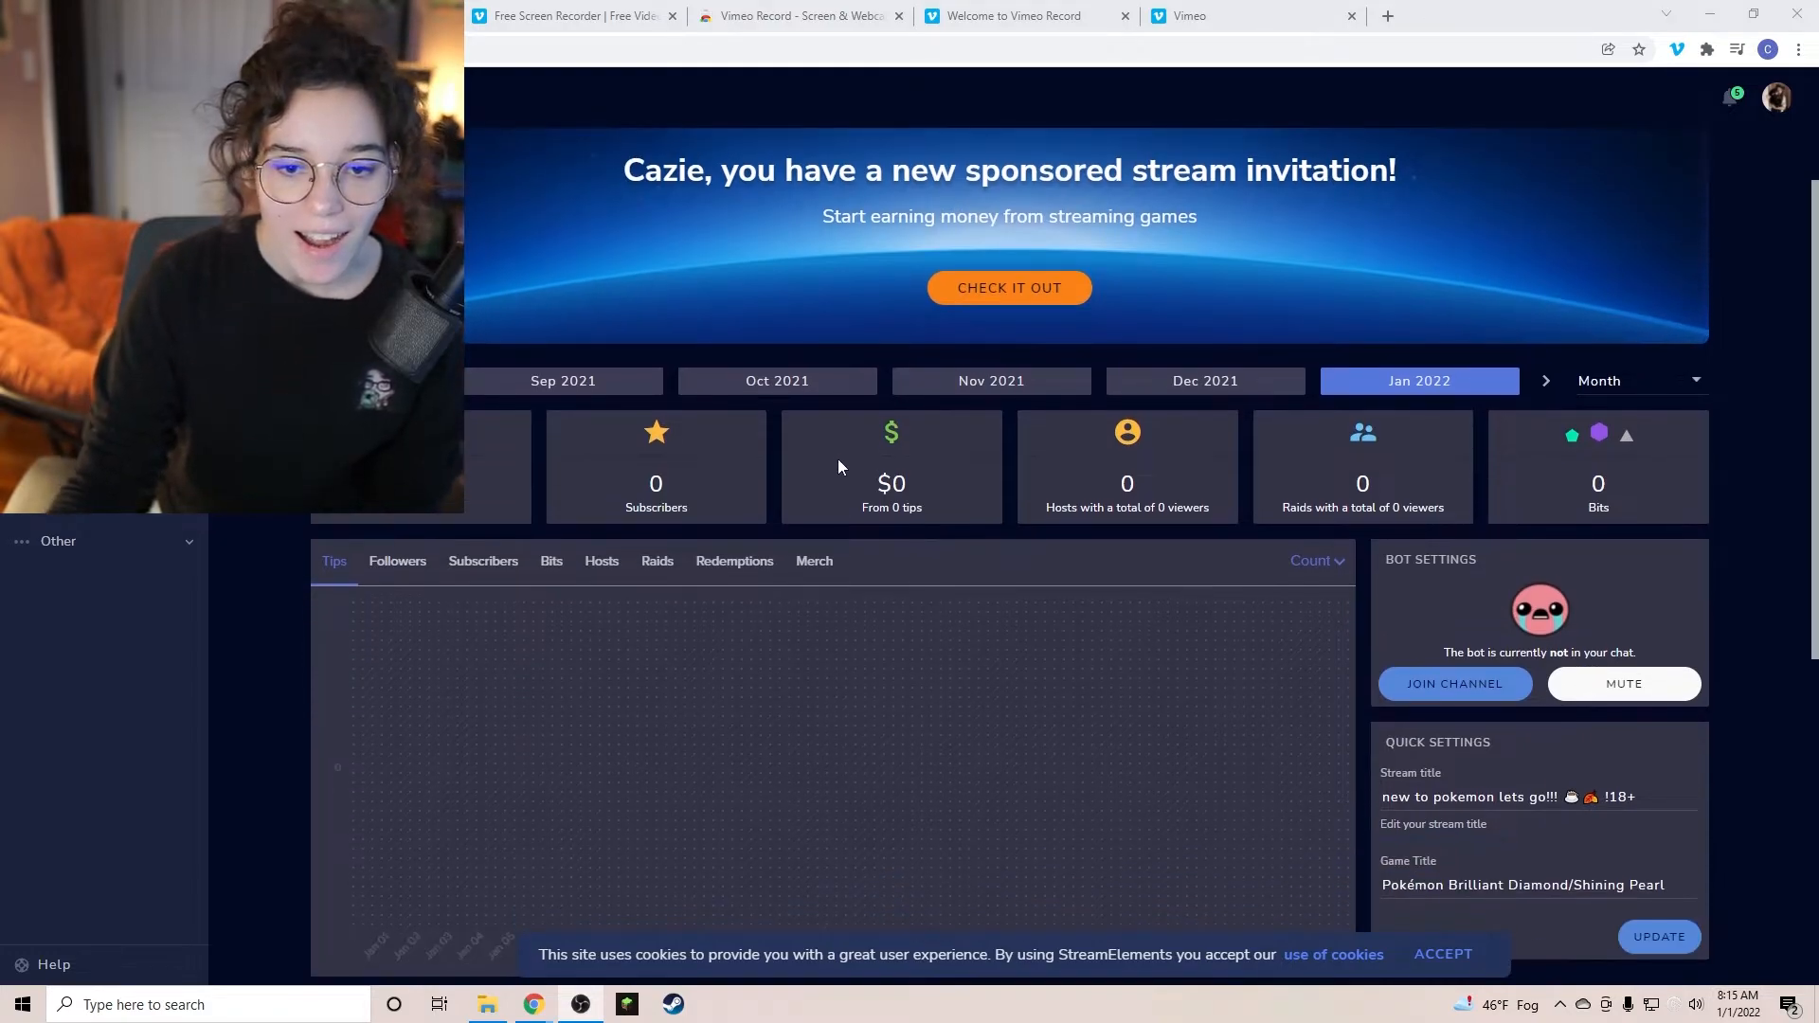
scroll(695, 739, "up", 1)
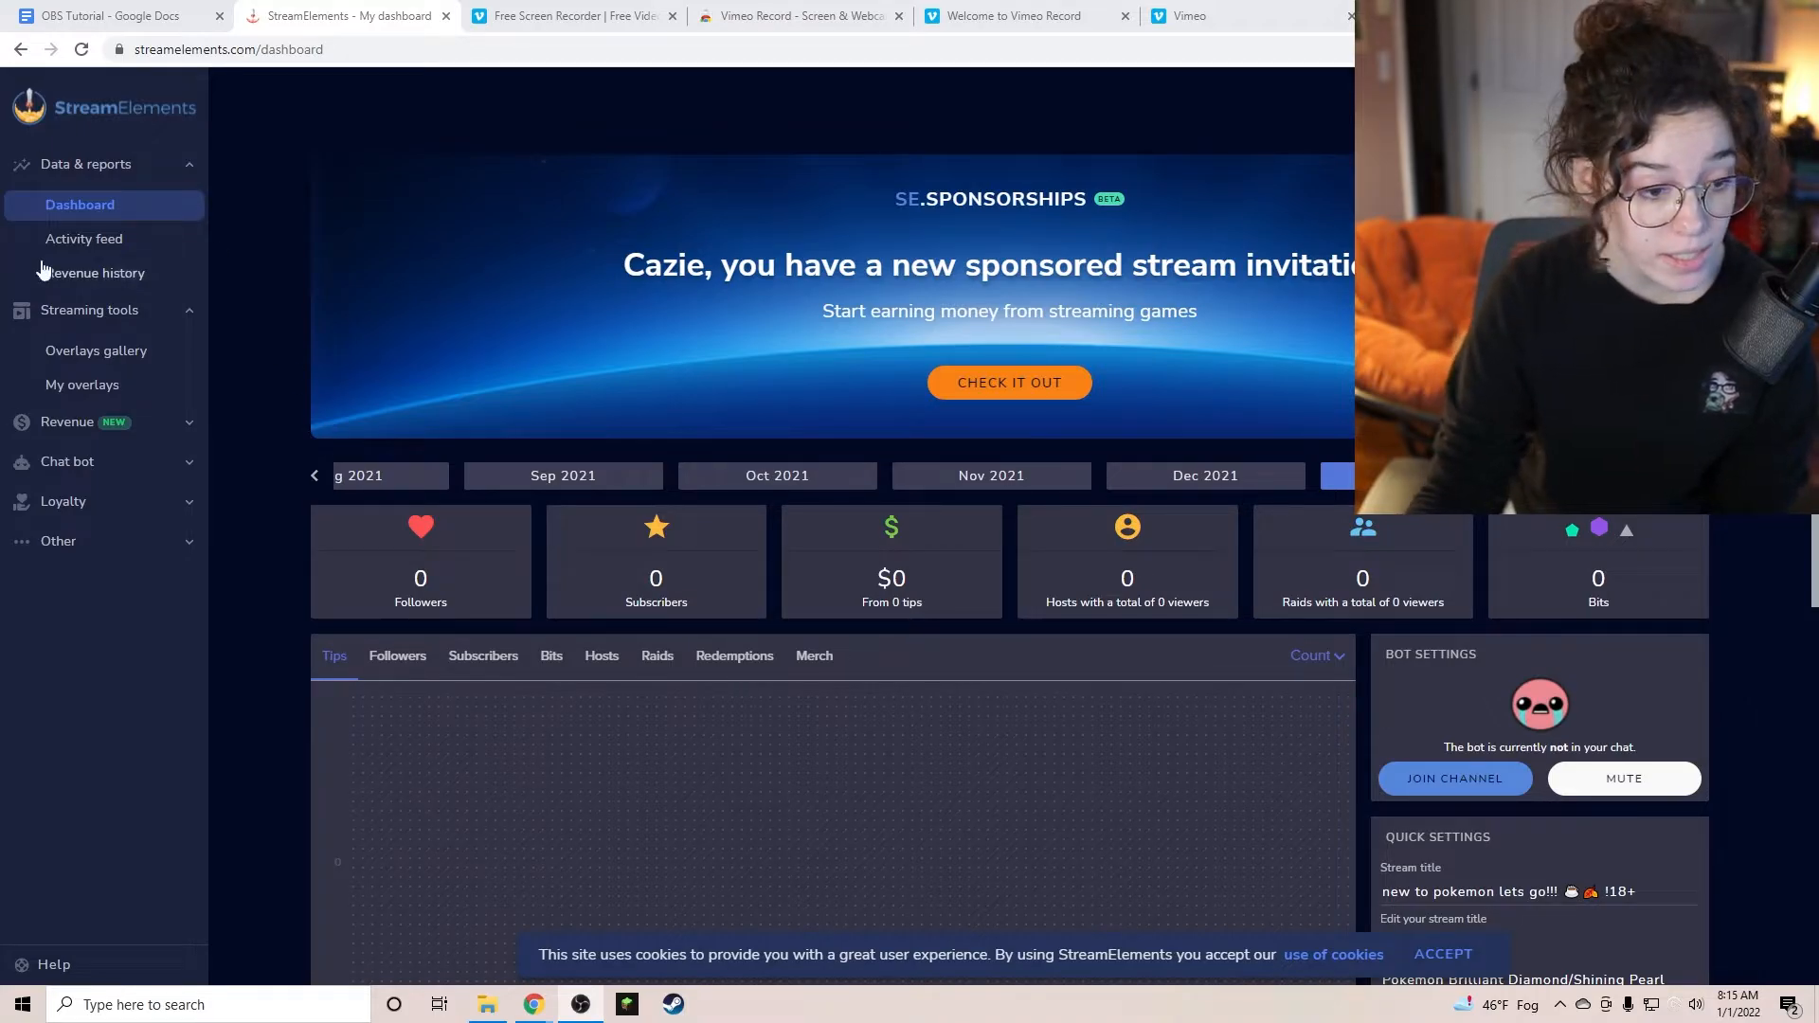
Create a new 1080p overlay from the My Overlays page.
left_click(110, 388)
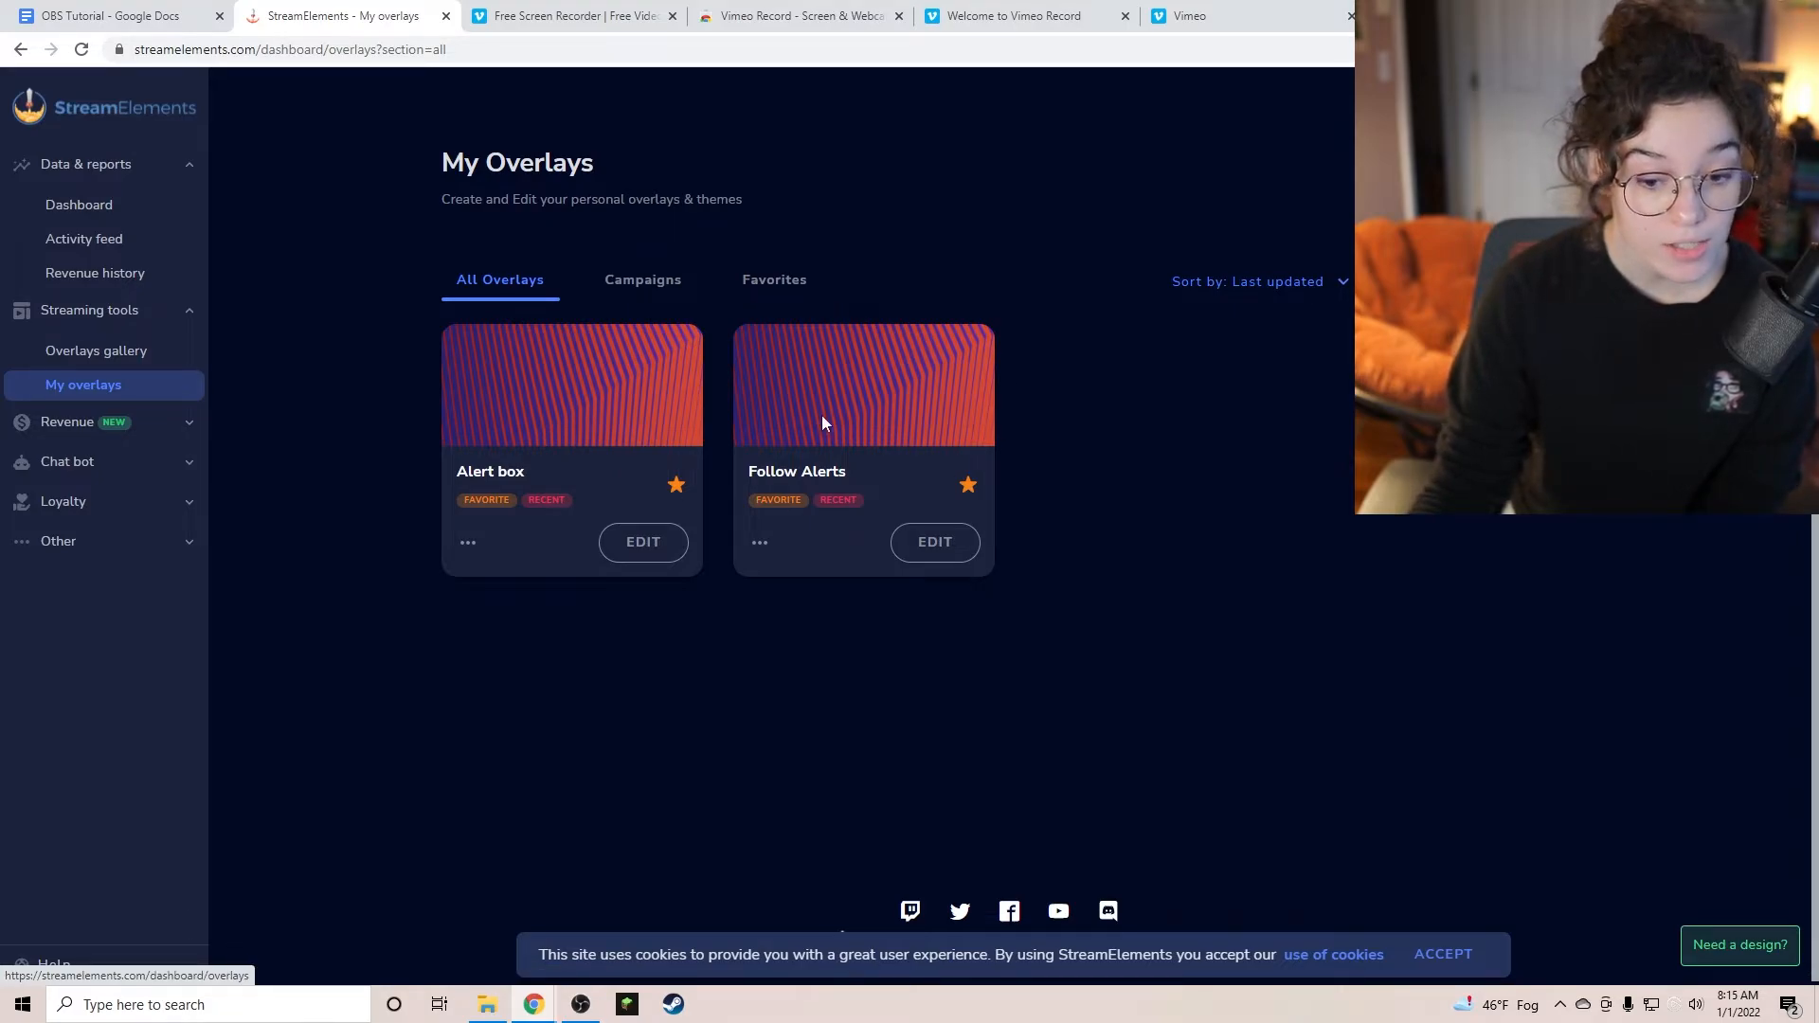
left_click(1466, 178)
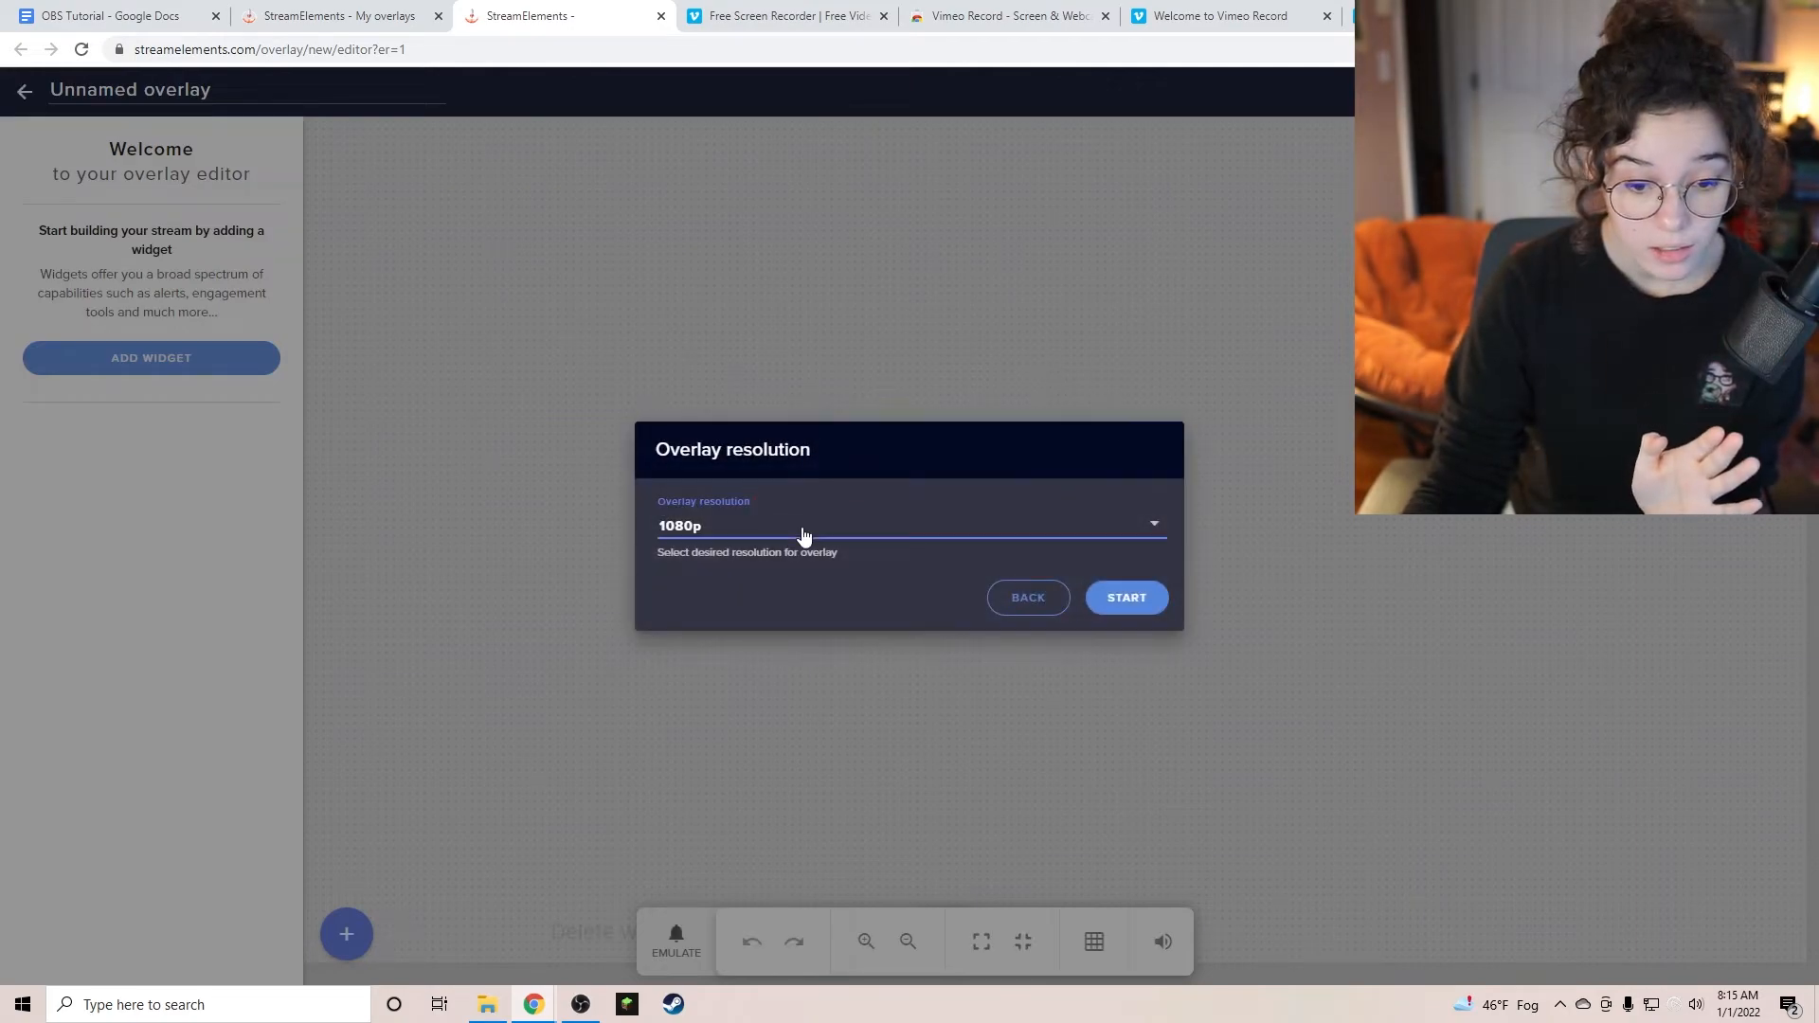
left_click(801, 532)
left_click(803, 530)
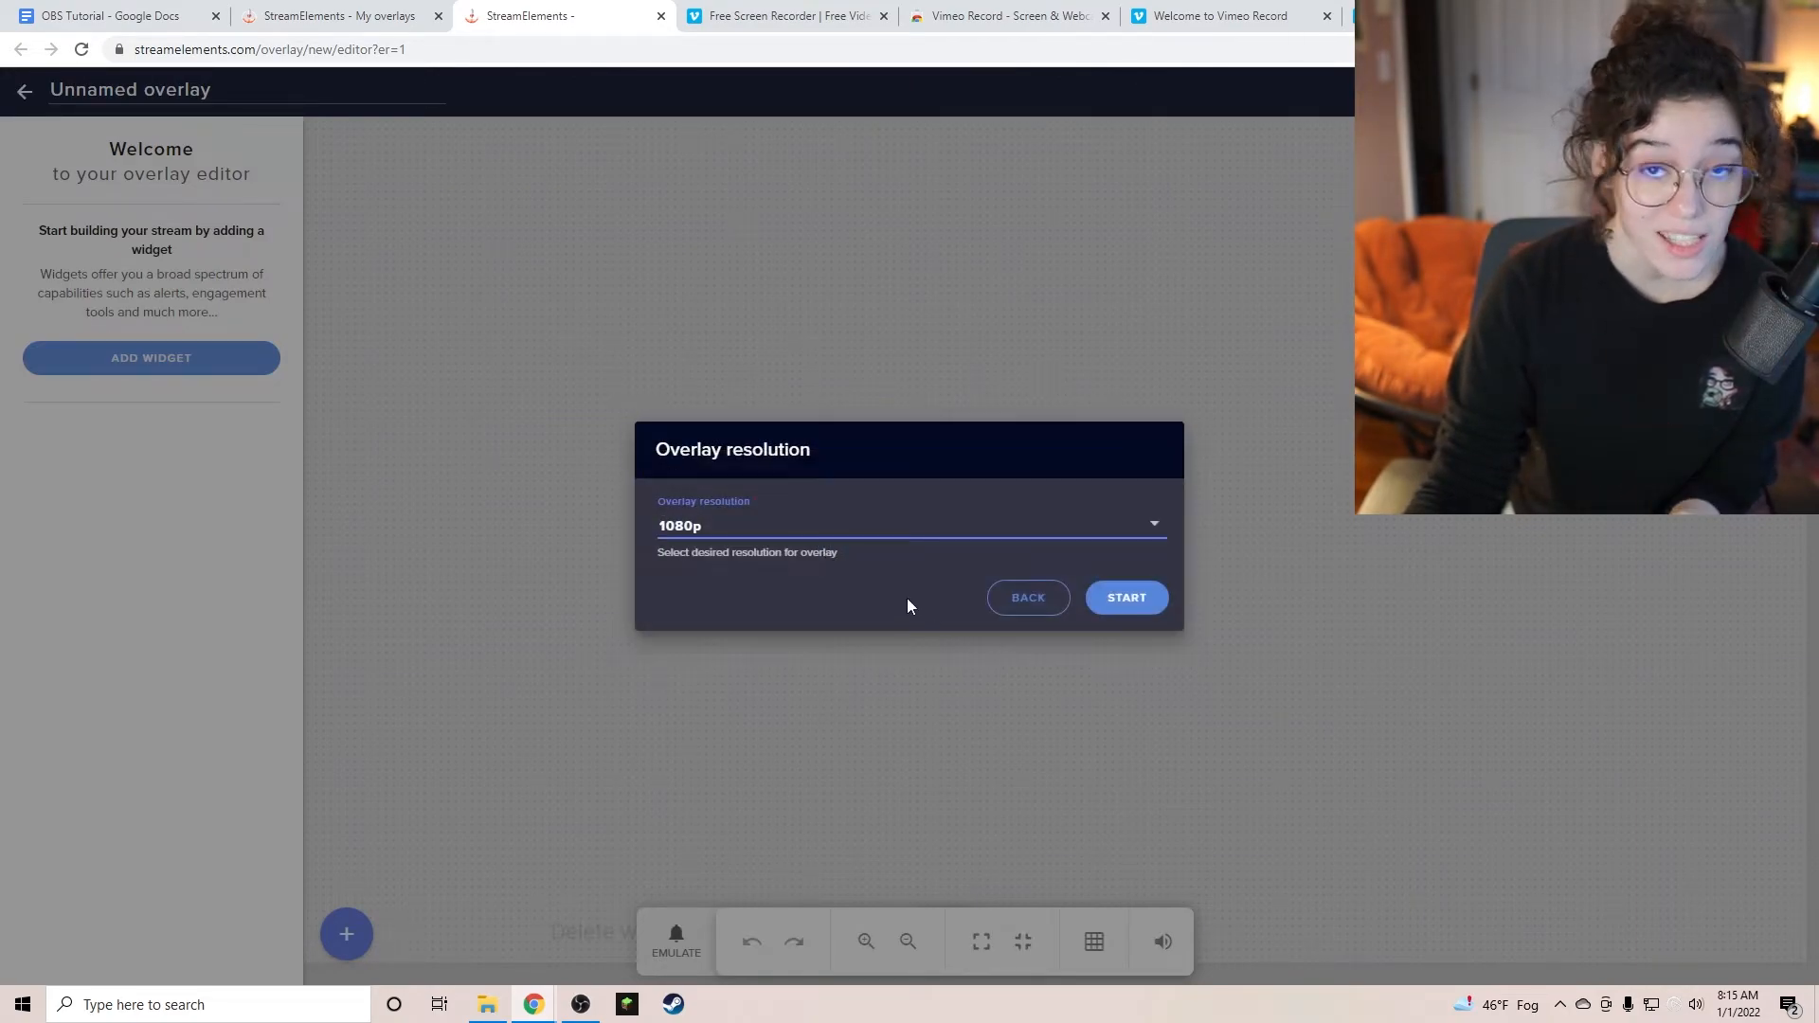
left_click(1127, 598)
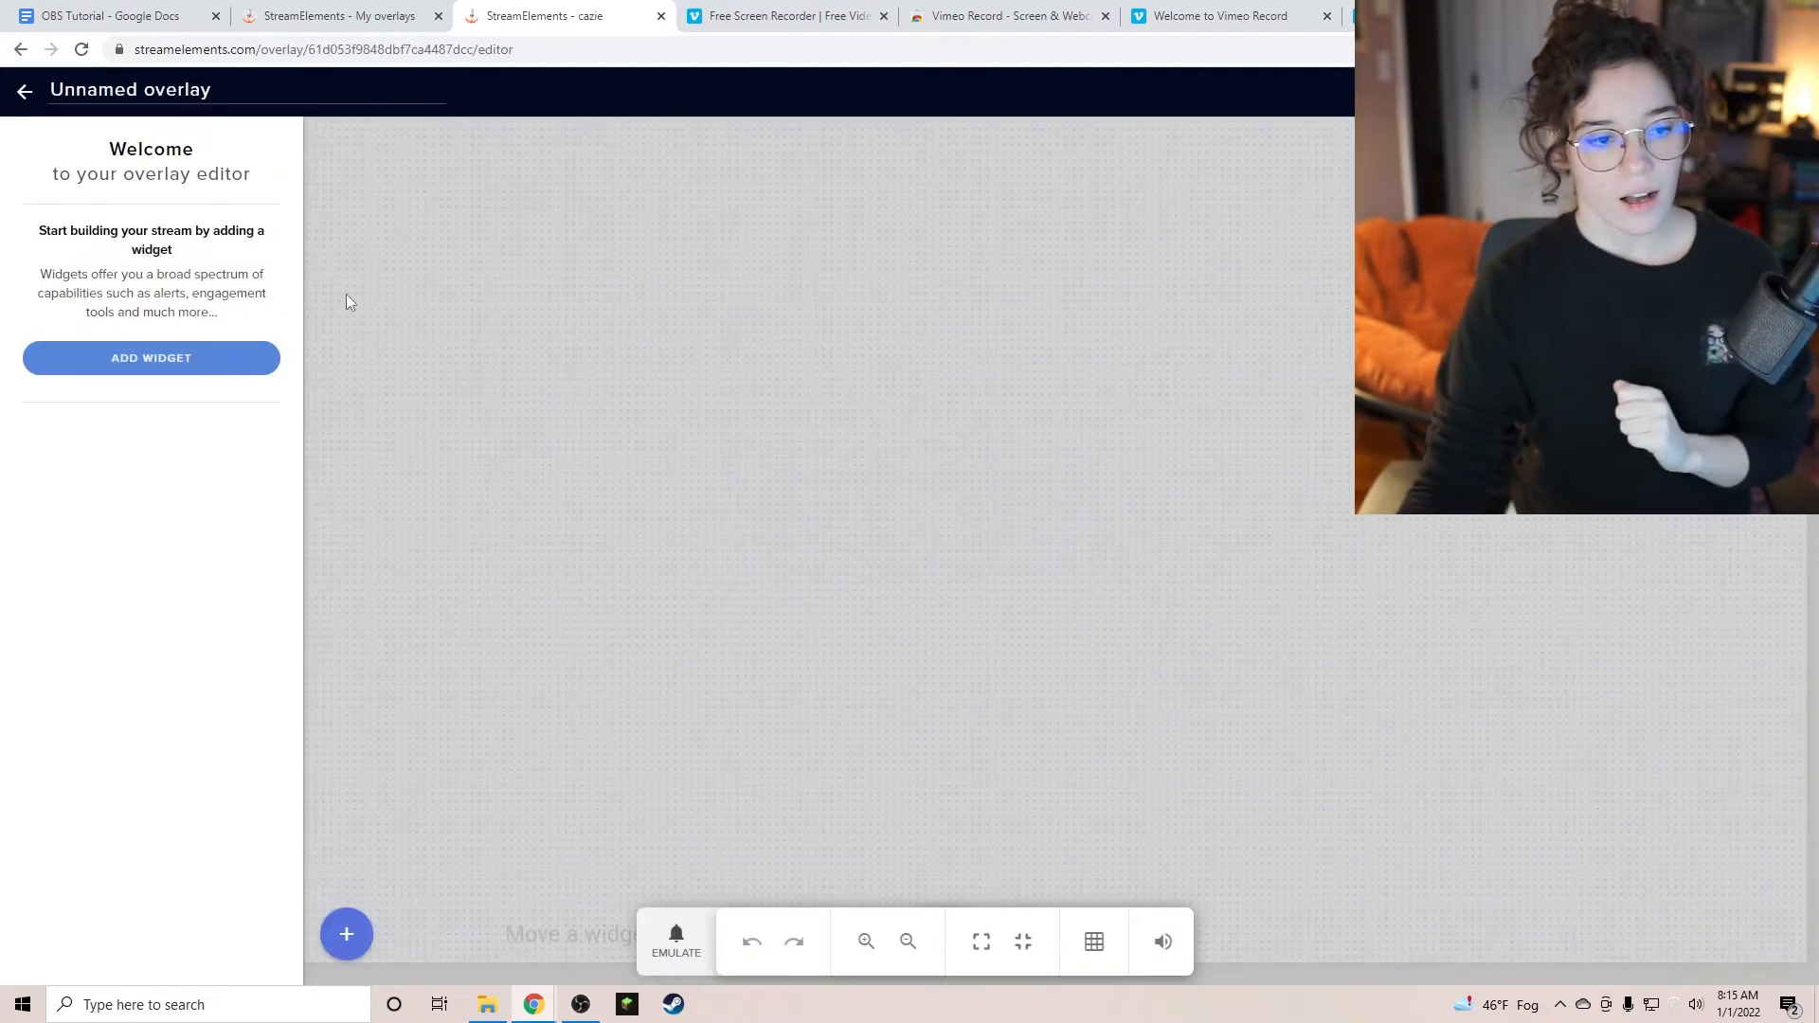
Rename the unnamed overlay to "test alerts".
left_click(224, 89)
left_click(247, 52)
left_click(237, 89)
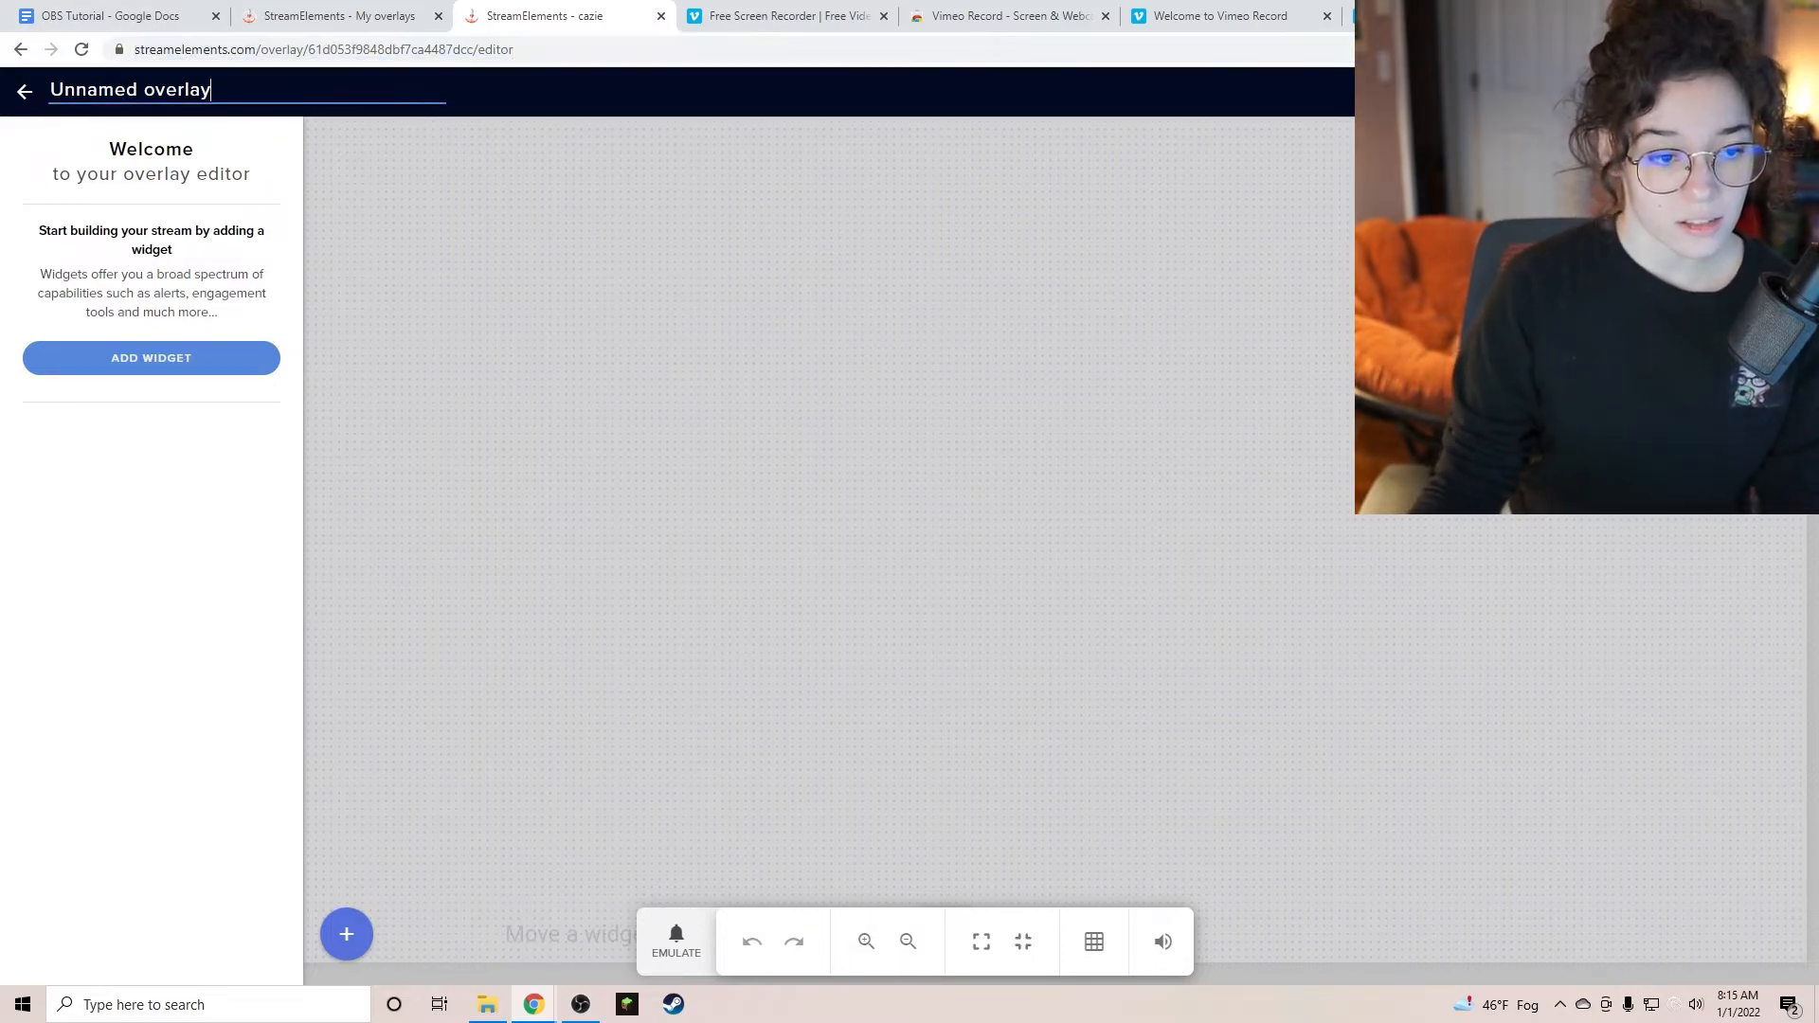
type("y")
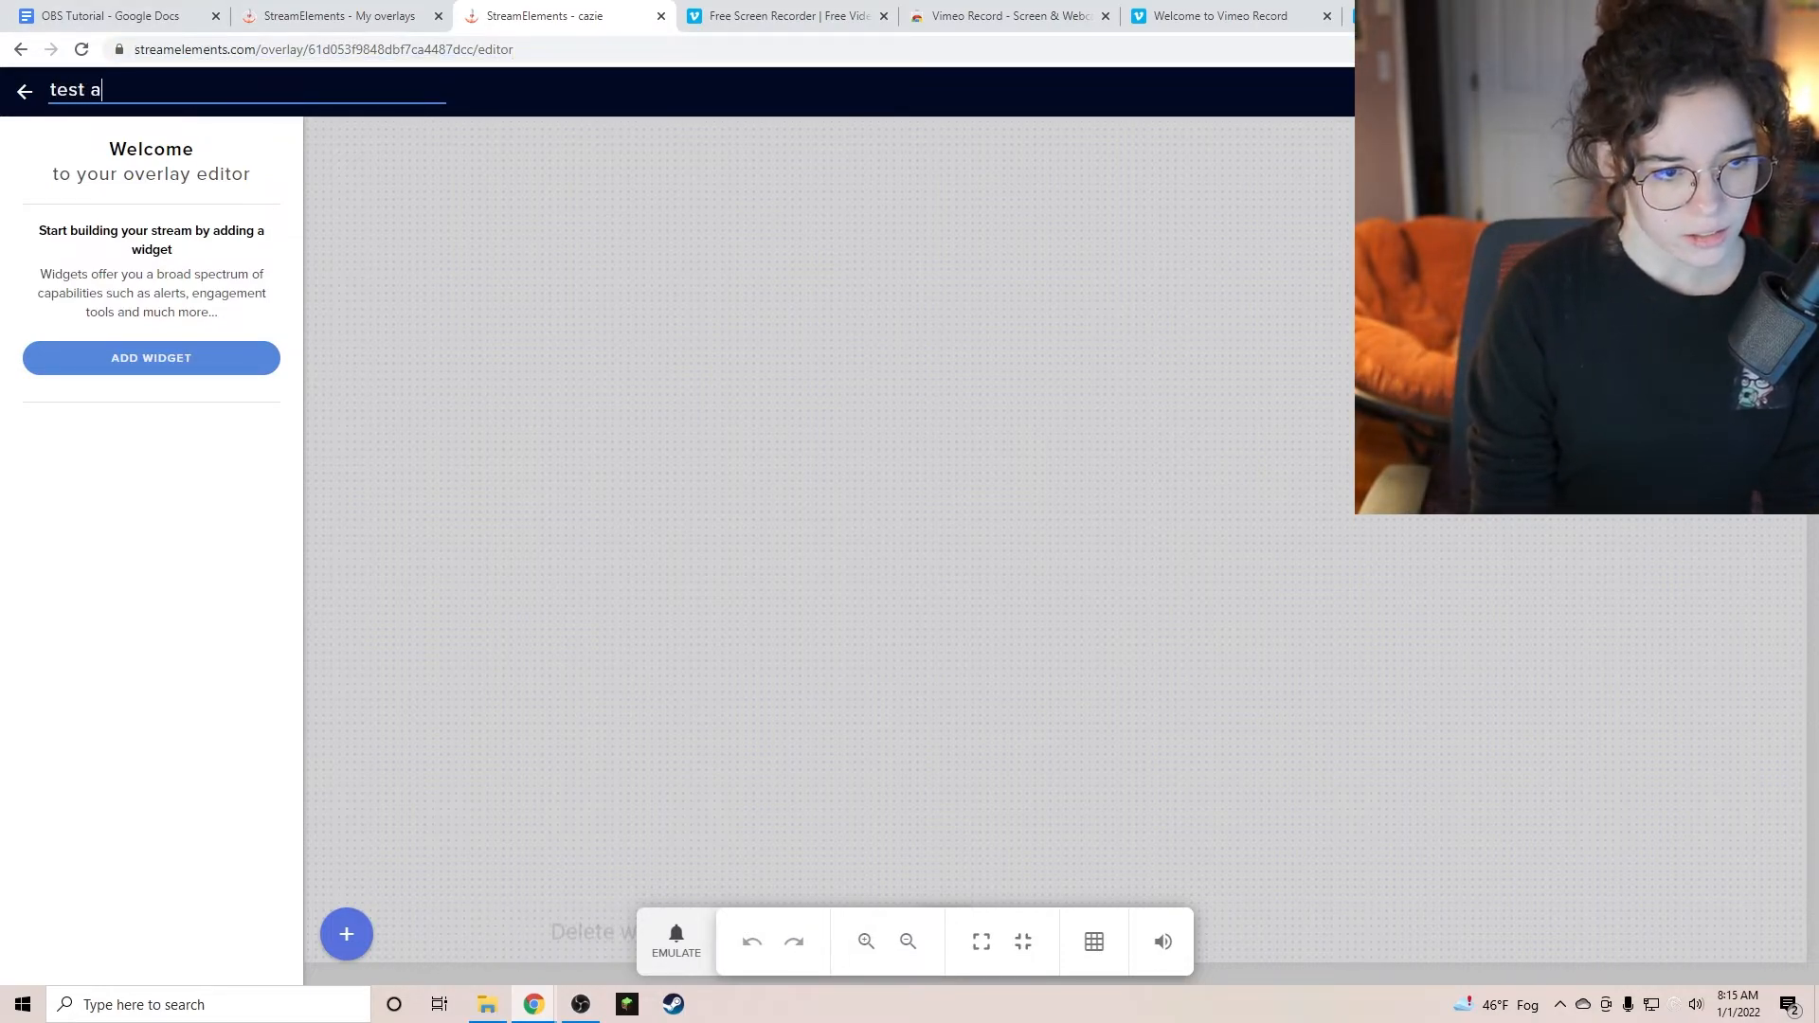
left_click(152, 371)
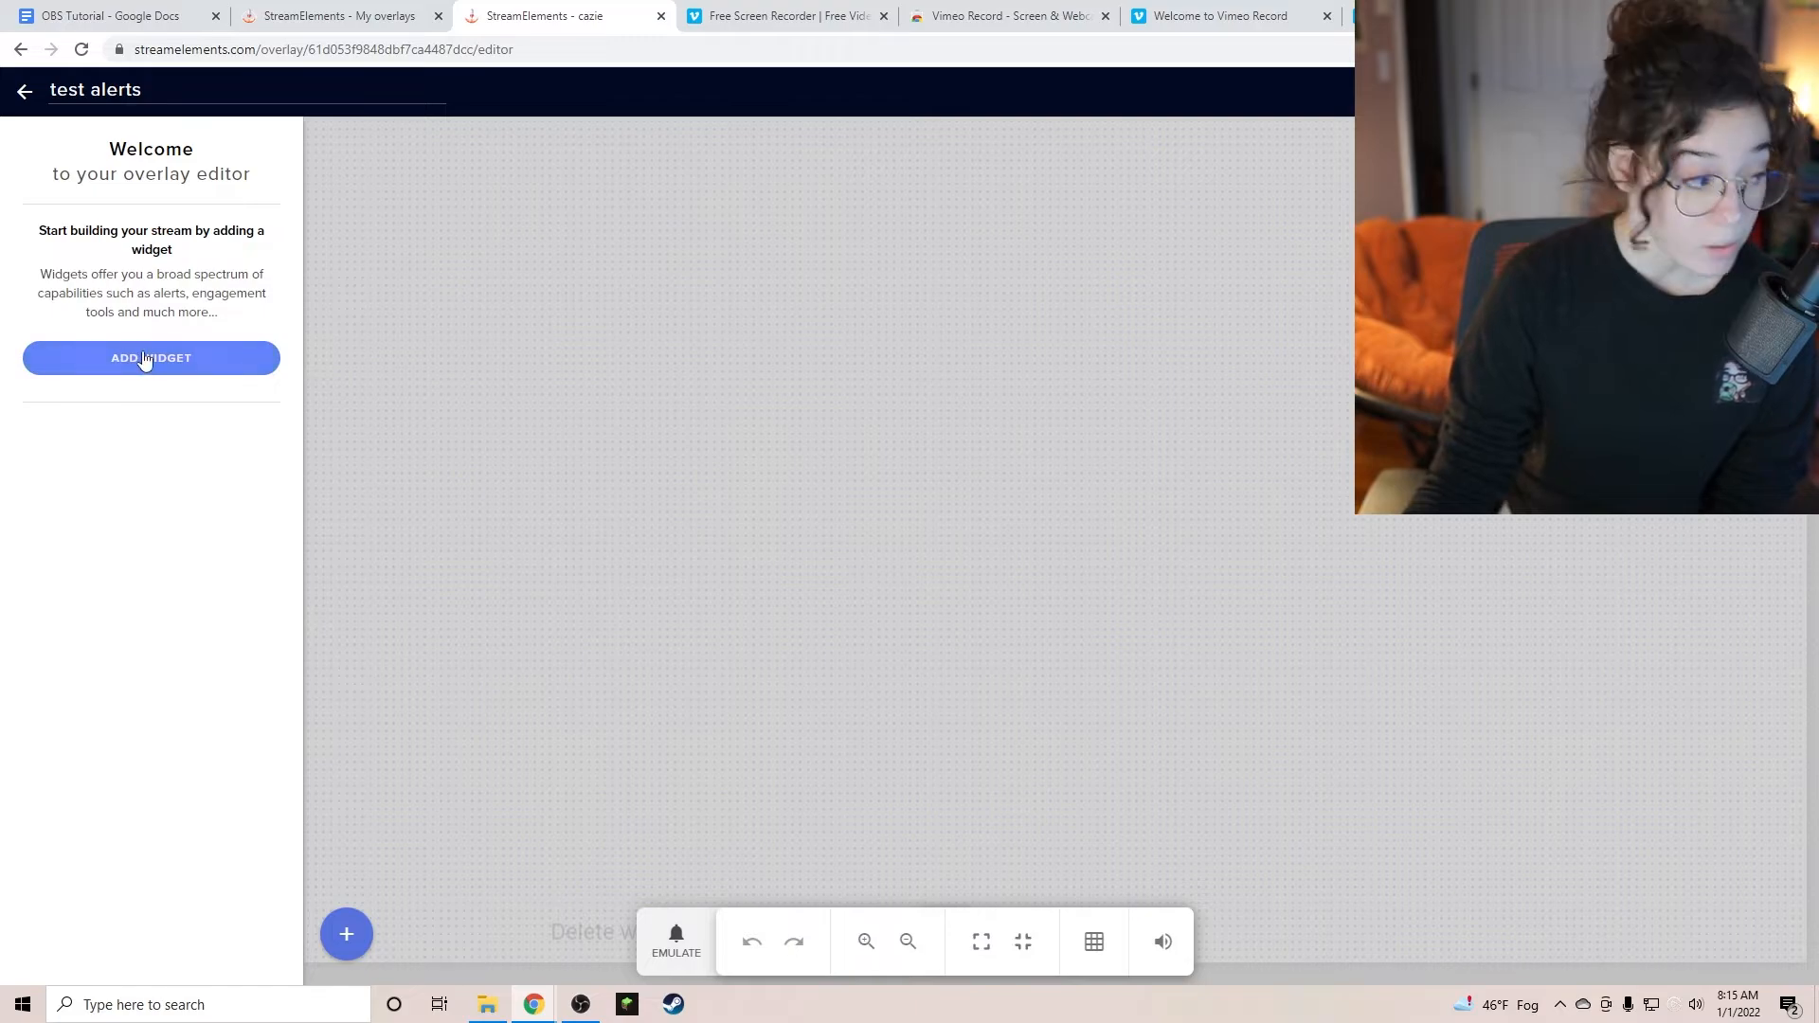
Add an AlertBox widget to the overlay and place it near the middle of the canvas.
left_click(144, 359)
mouse_move(432, 512)
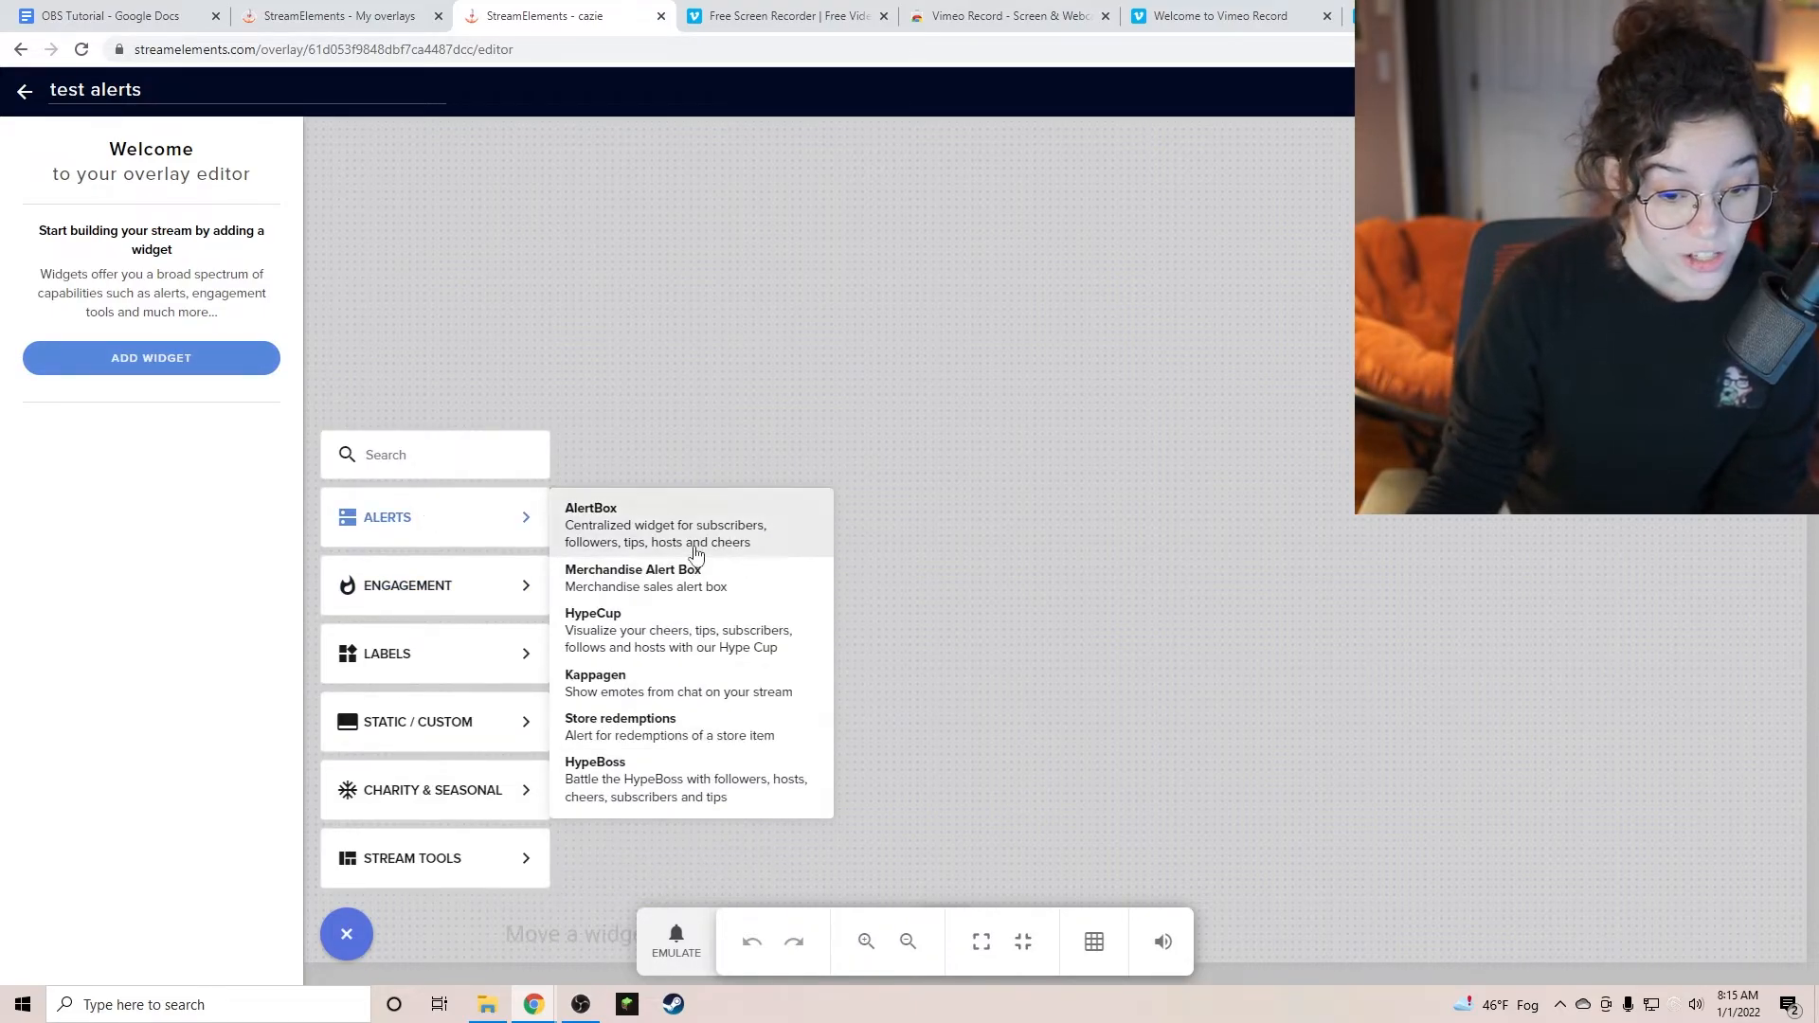
left_click(663, 509)
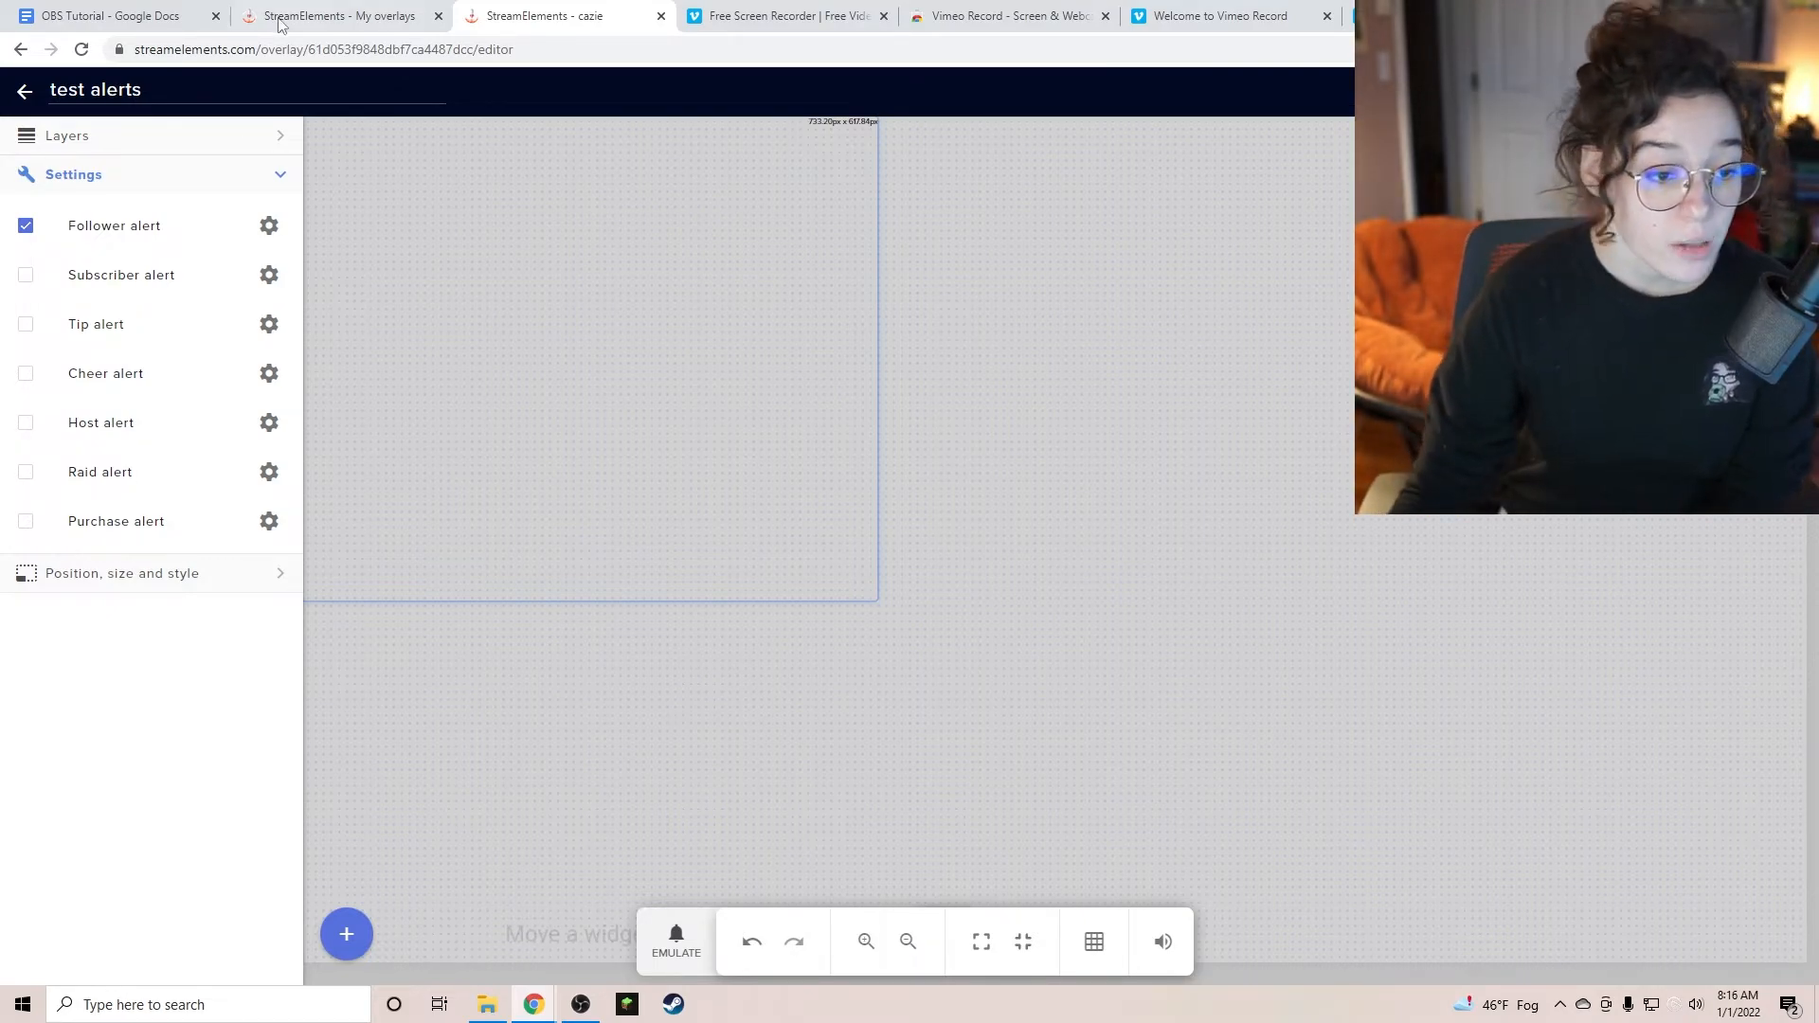
left_click_drag(581, 356, 818, 485)
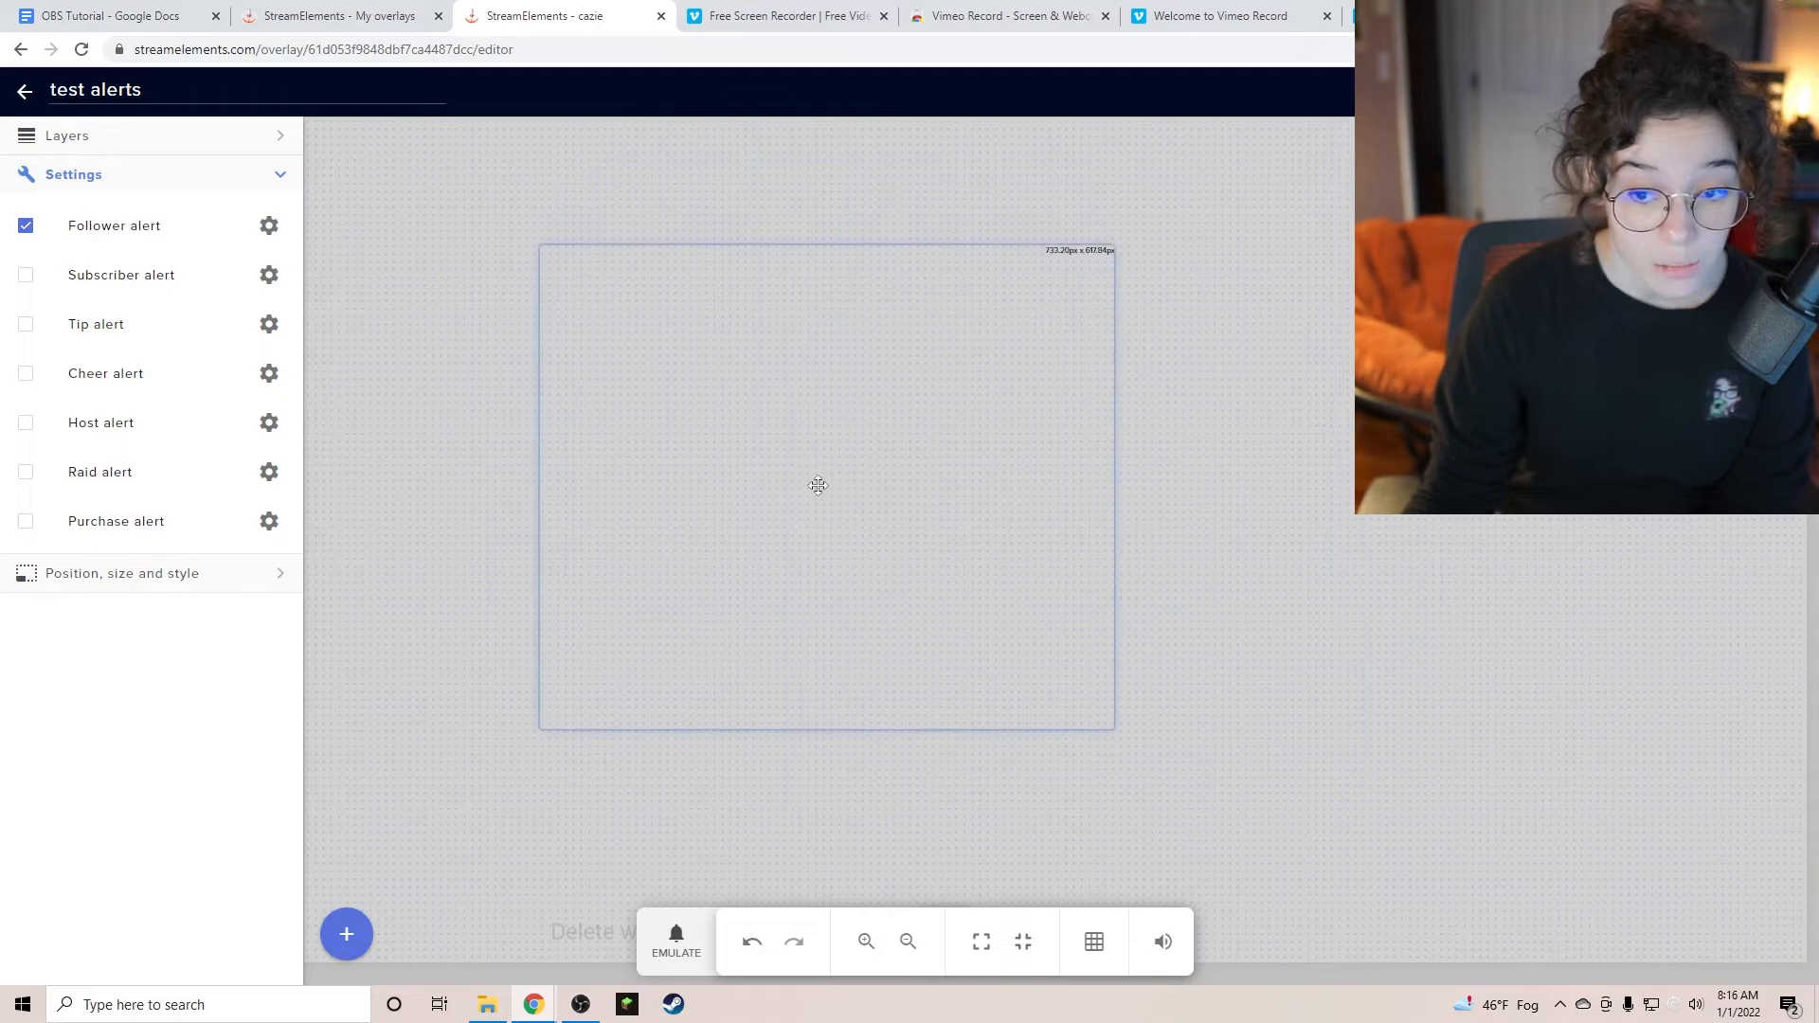
Set the follower alert's image to the uploaded GIF of the leaf-faced korok in front of flames.
left_click(268, 227)
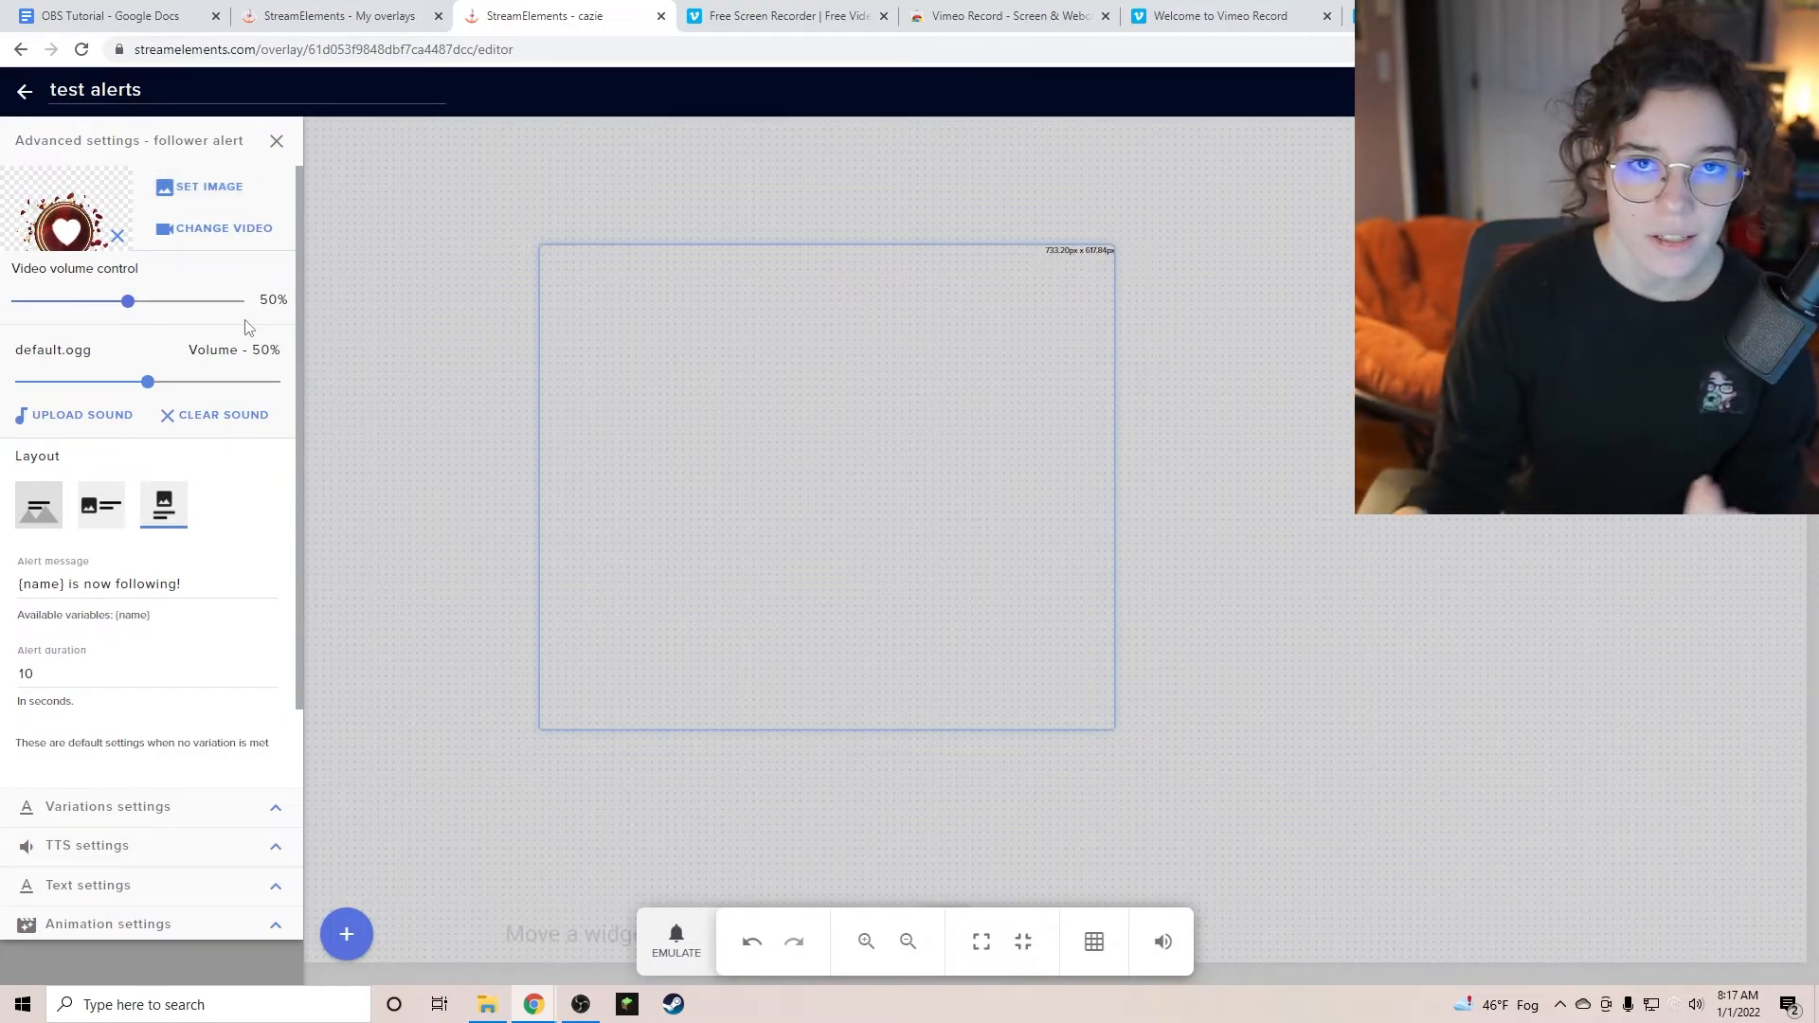
left_click(221, 198)
mouse_move(947, 270)
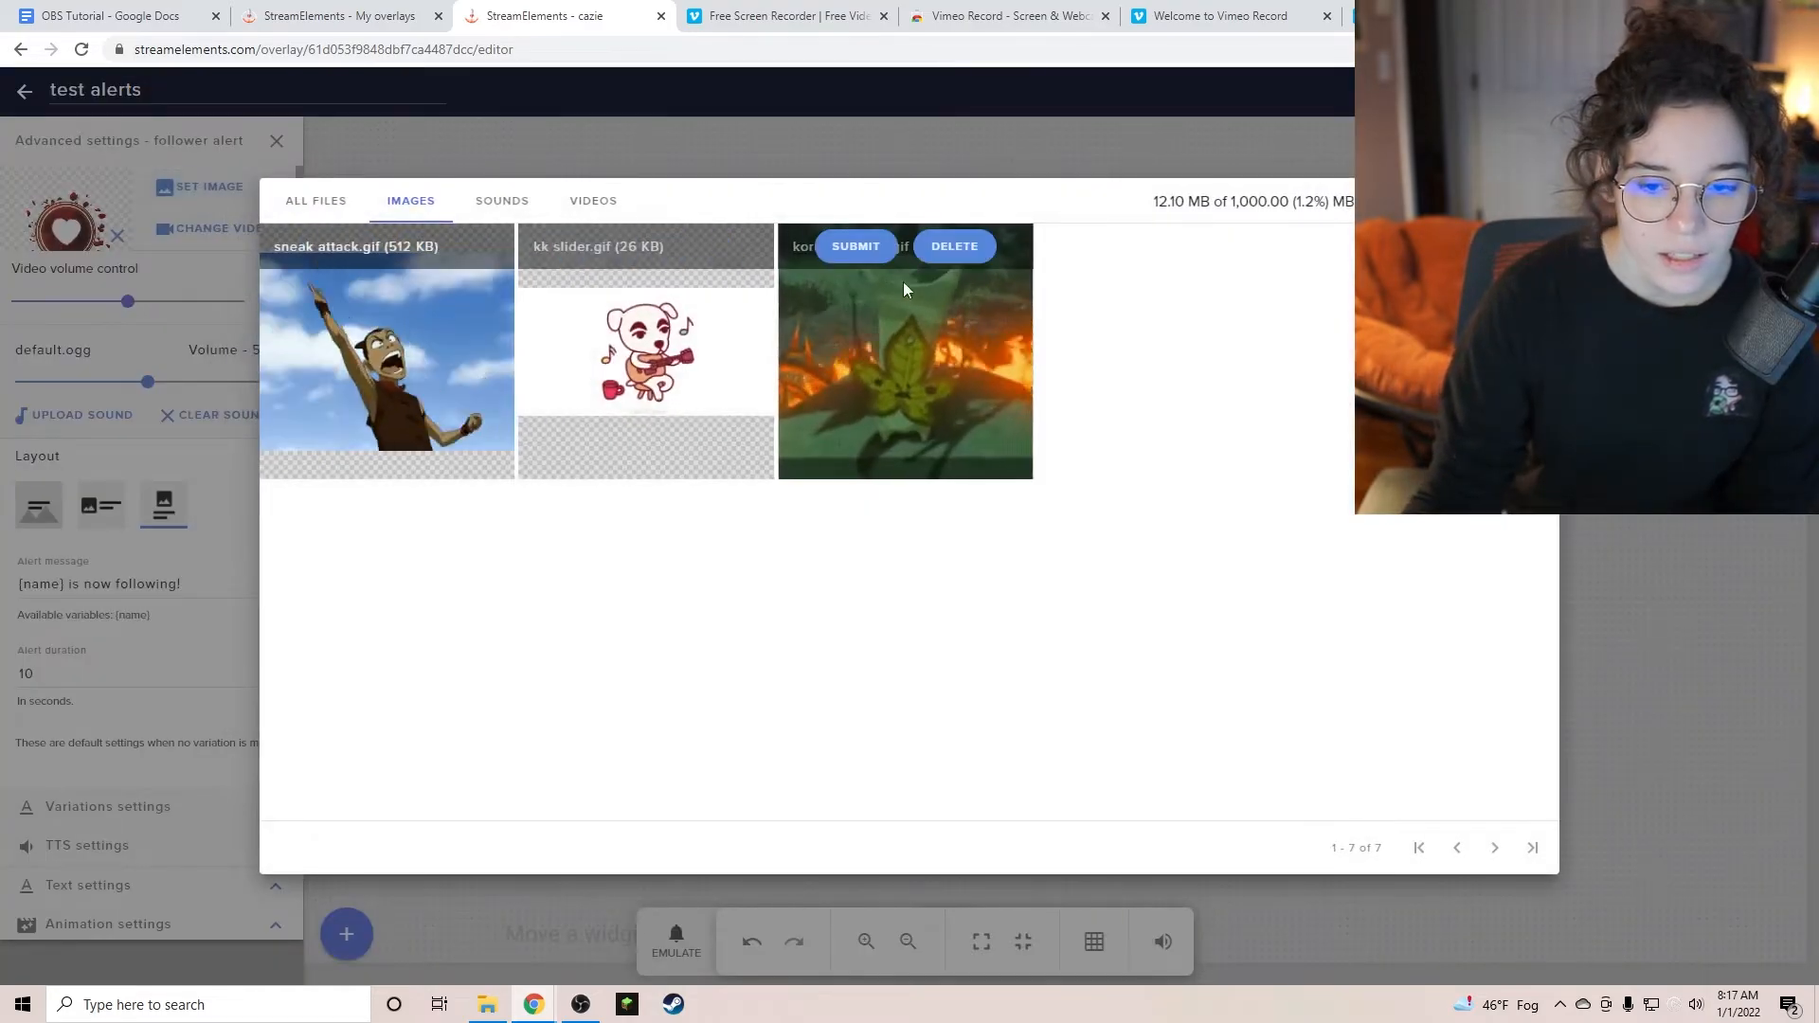
left_click(855, 248)
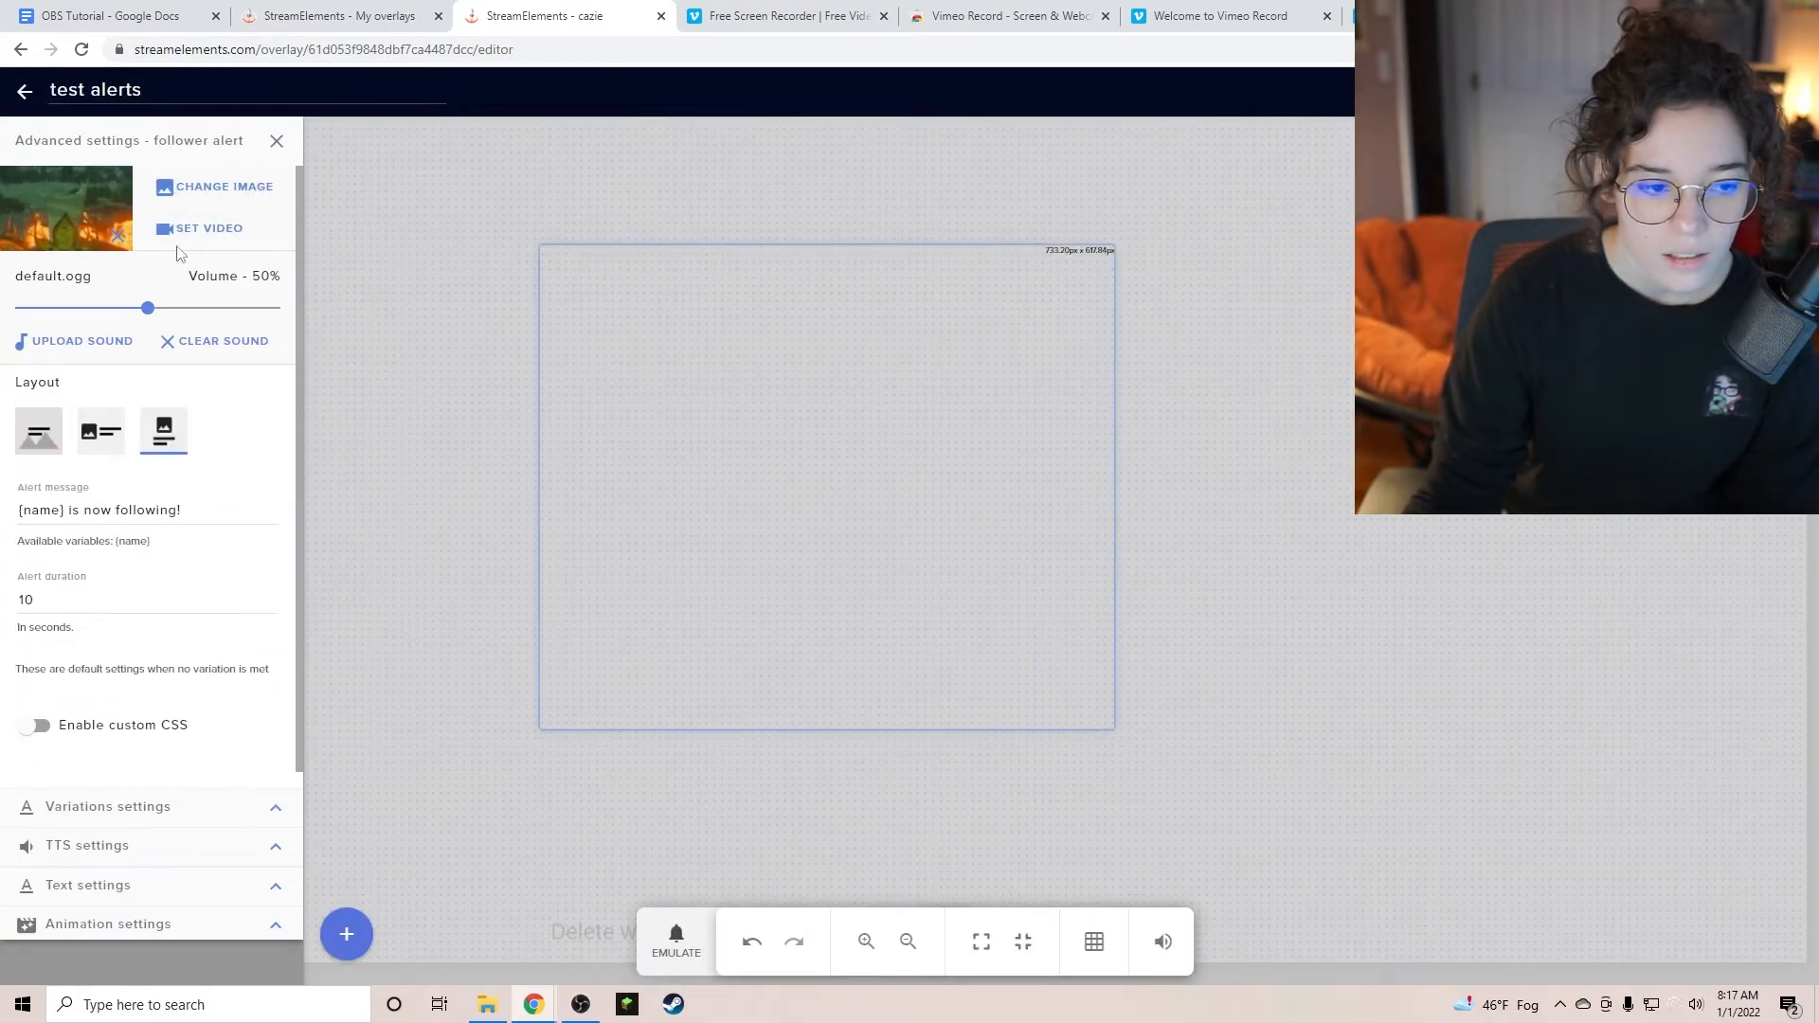
Emulate a follower event to preview the alert with its new image.
left_click(675, 943)
left_click(735, 603)
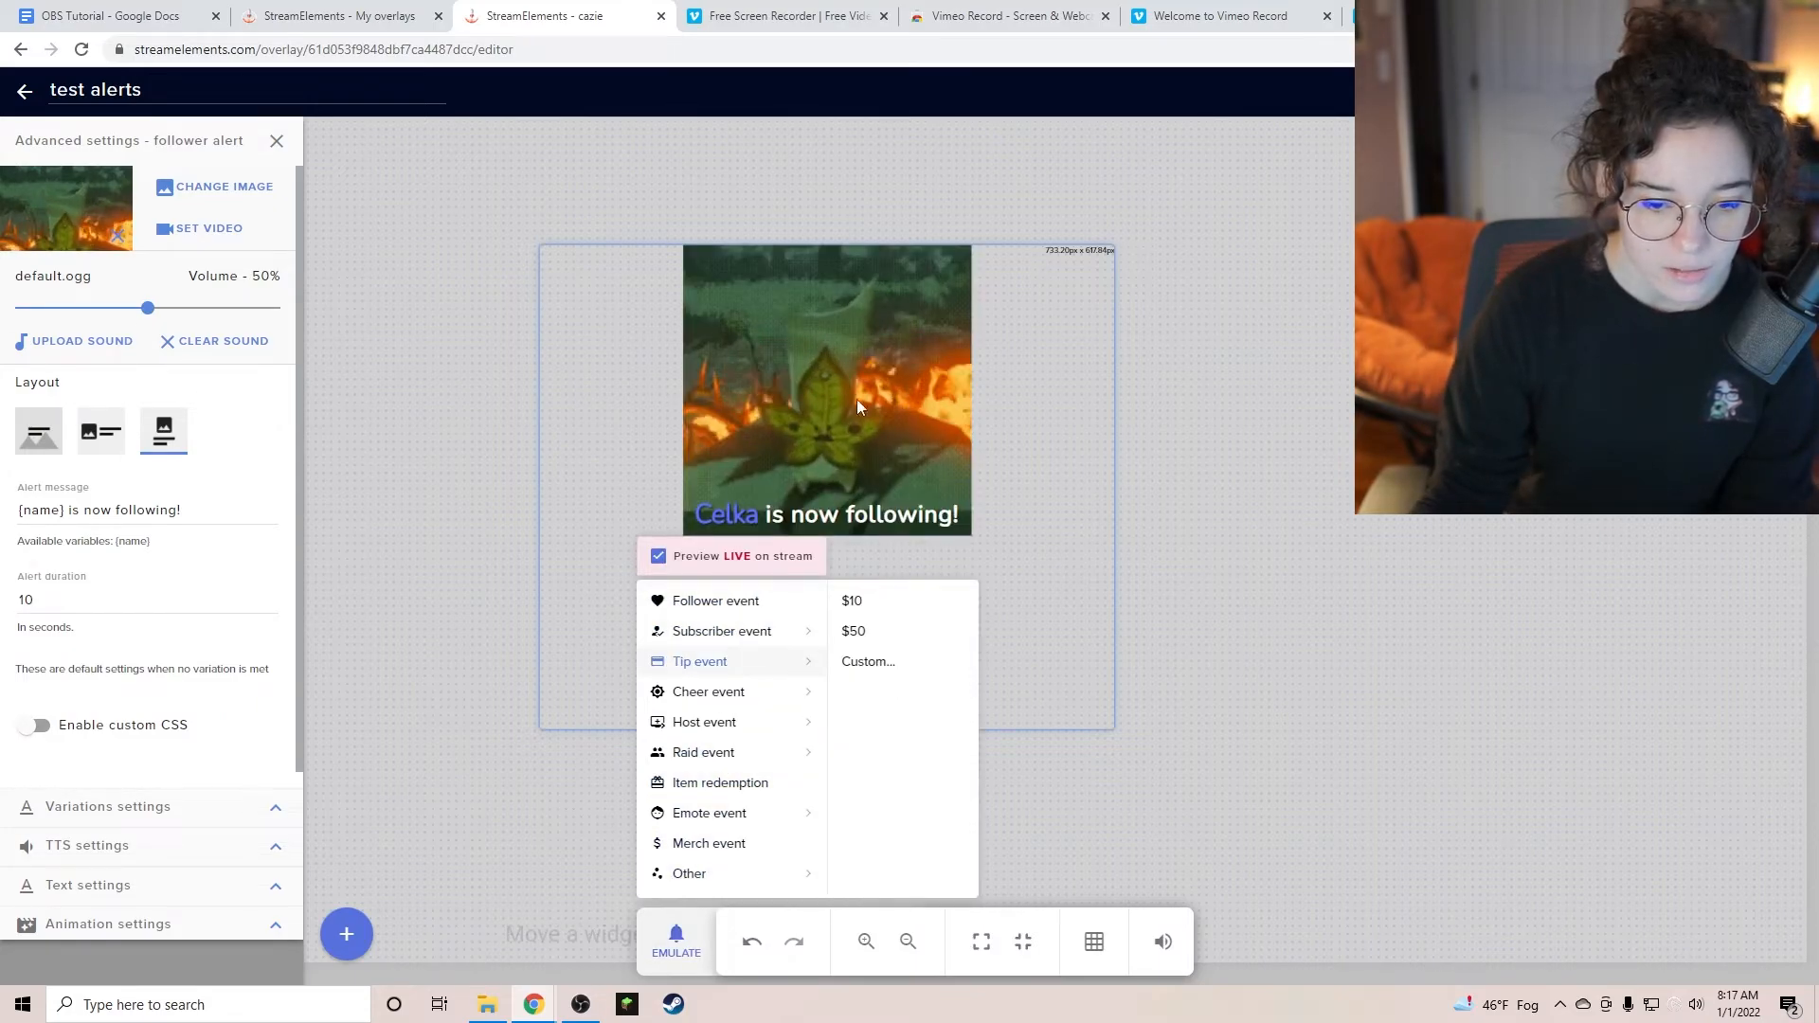
left_click(1191, 529)
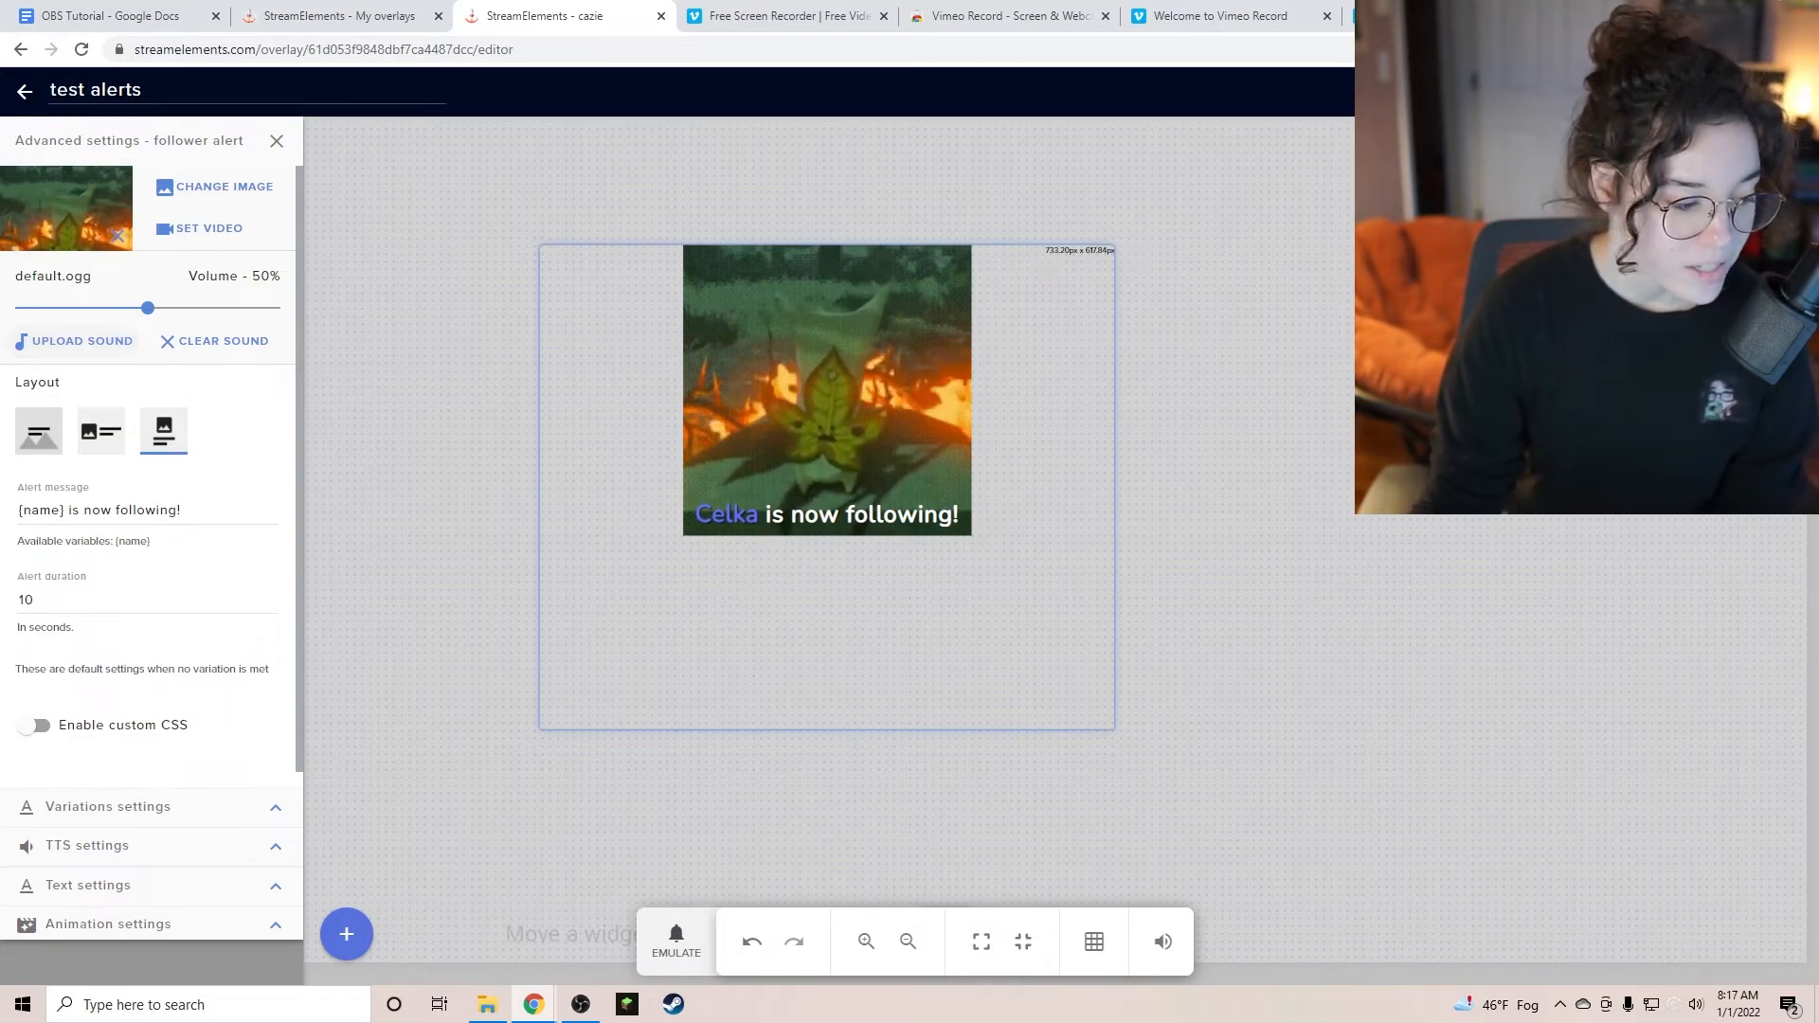
Set the follower alert's sound to korok_yahaha.mp3 and choose the layout with the image beside the text.
left_click(85, 344)
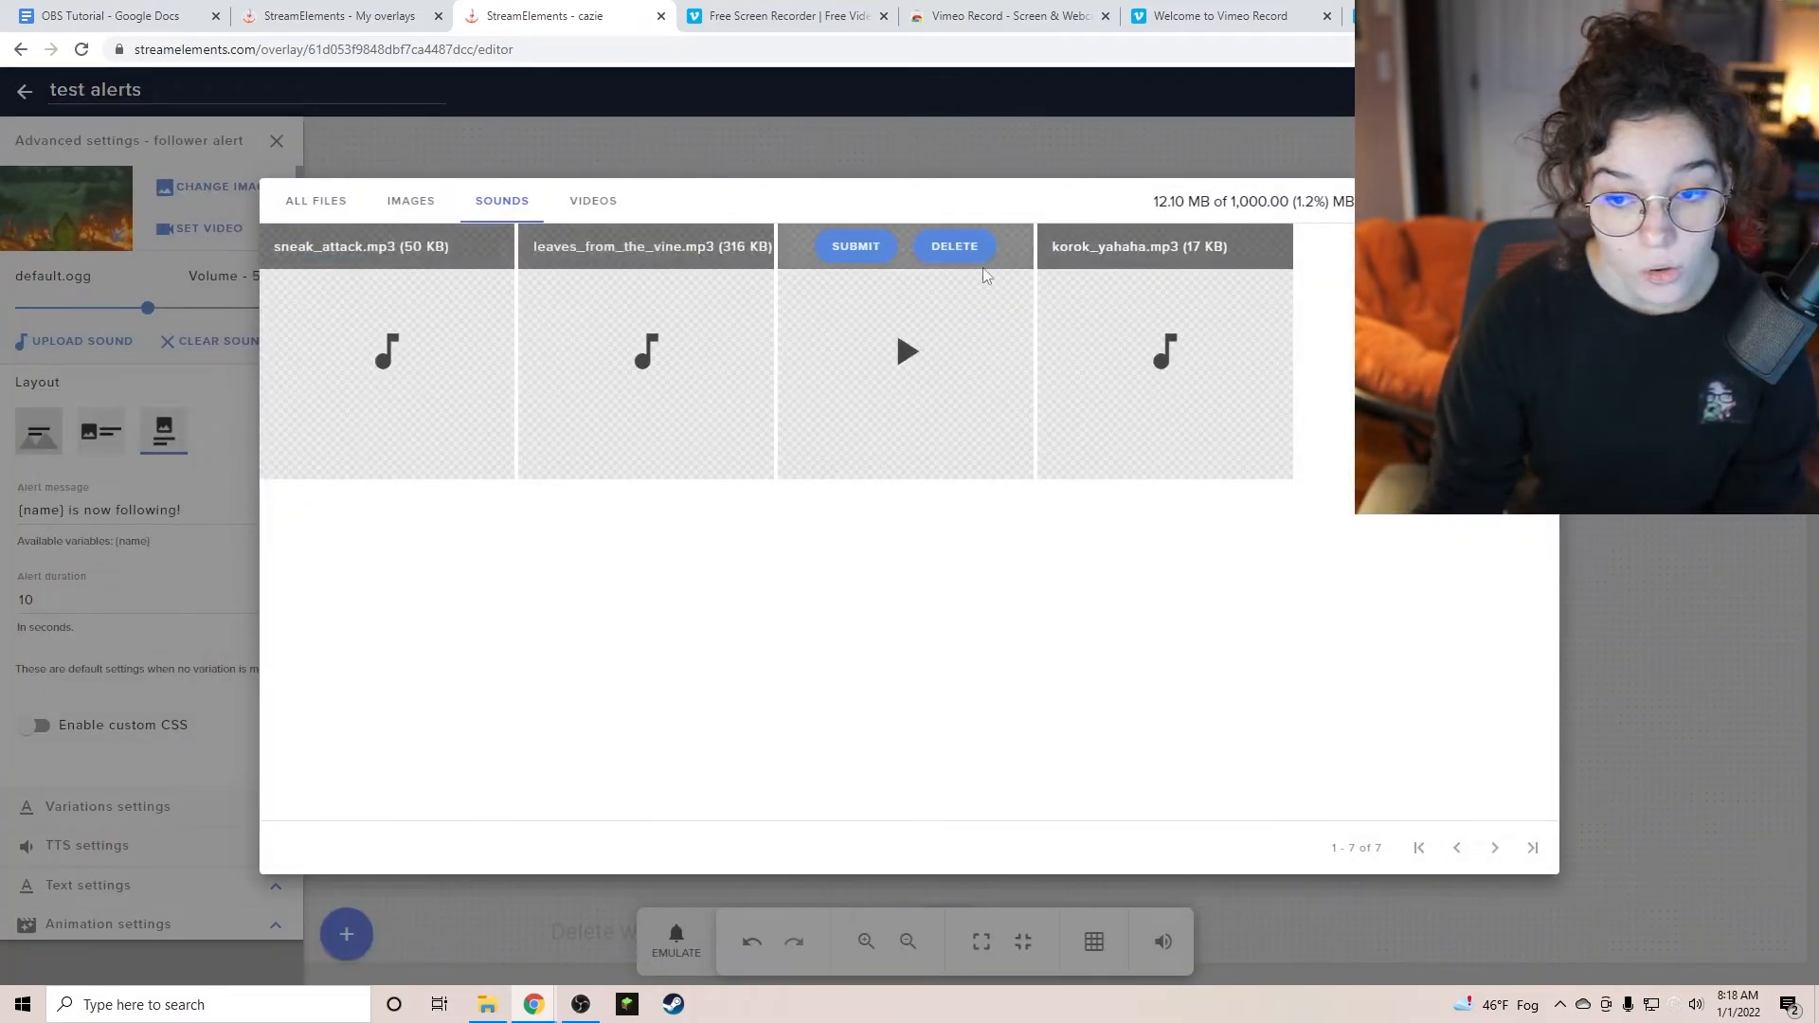
left_click(1118, 248)
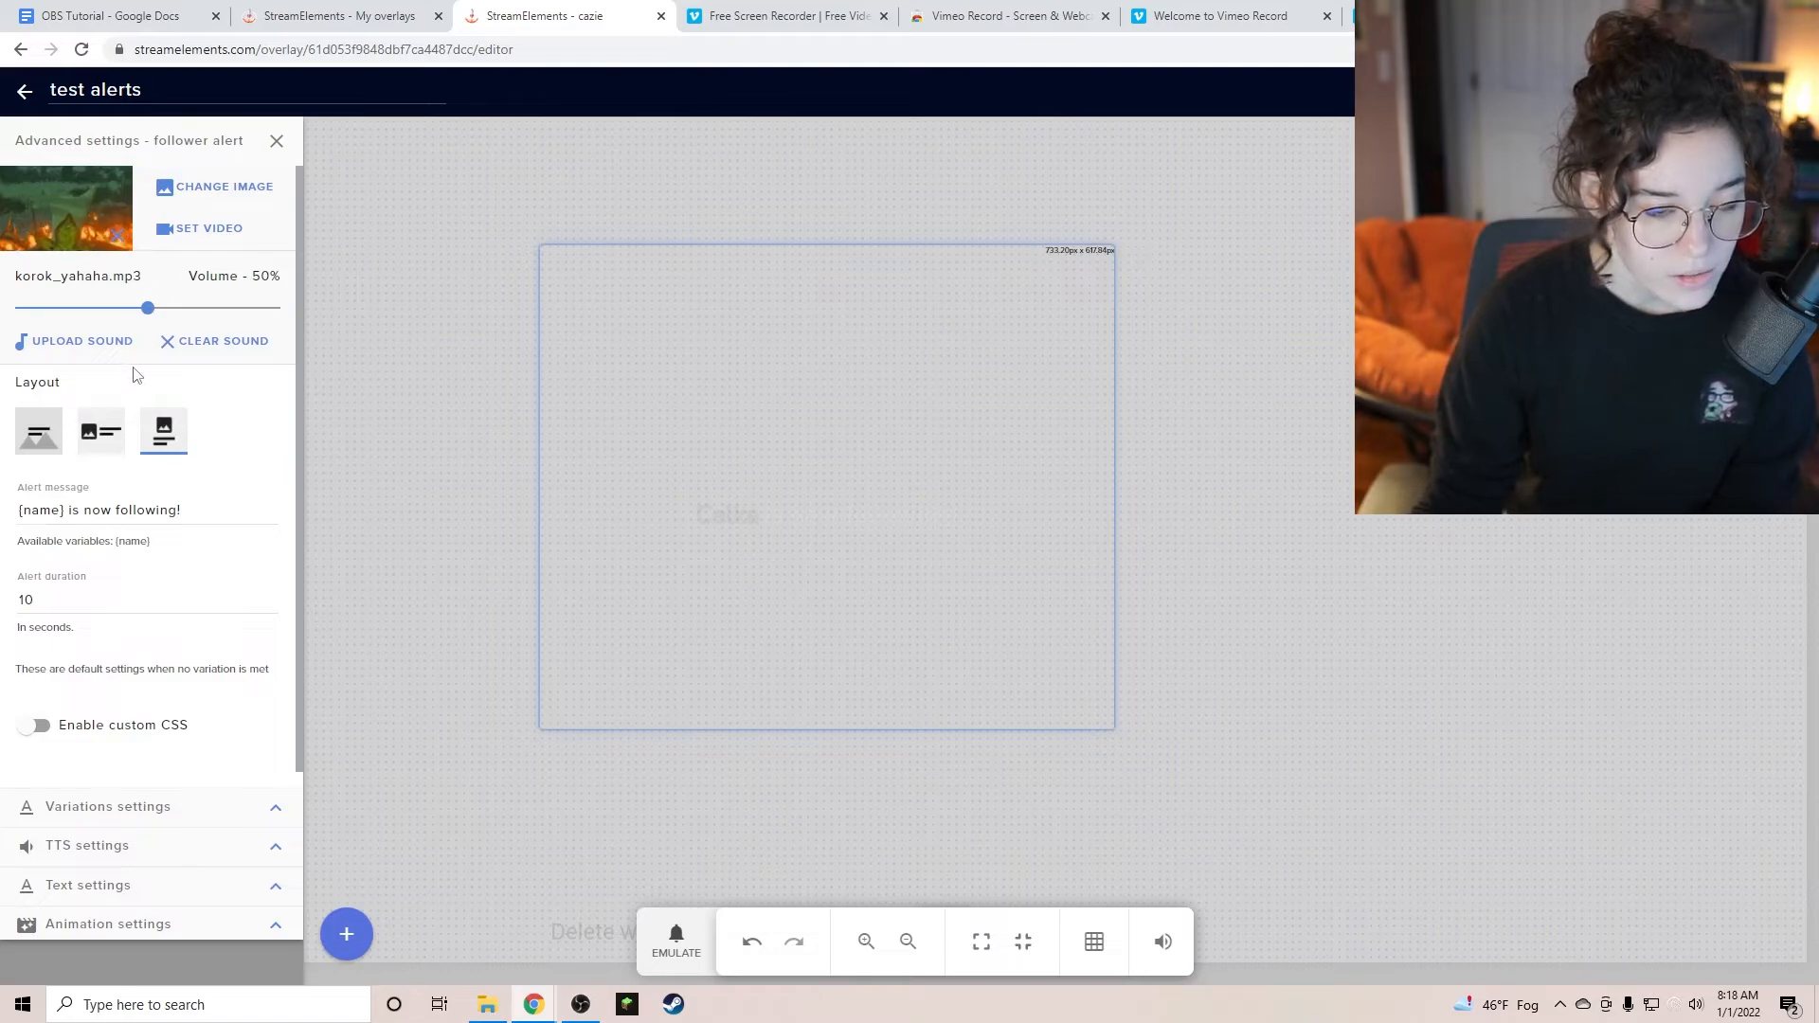
left_click(123, 444)
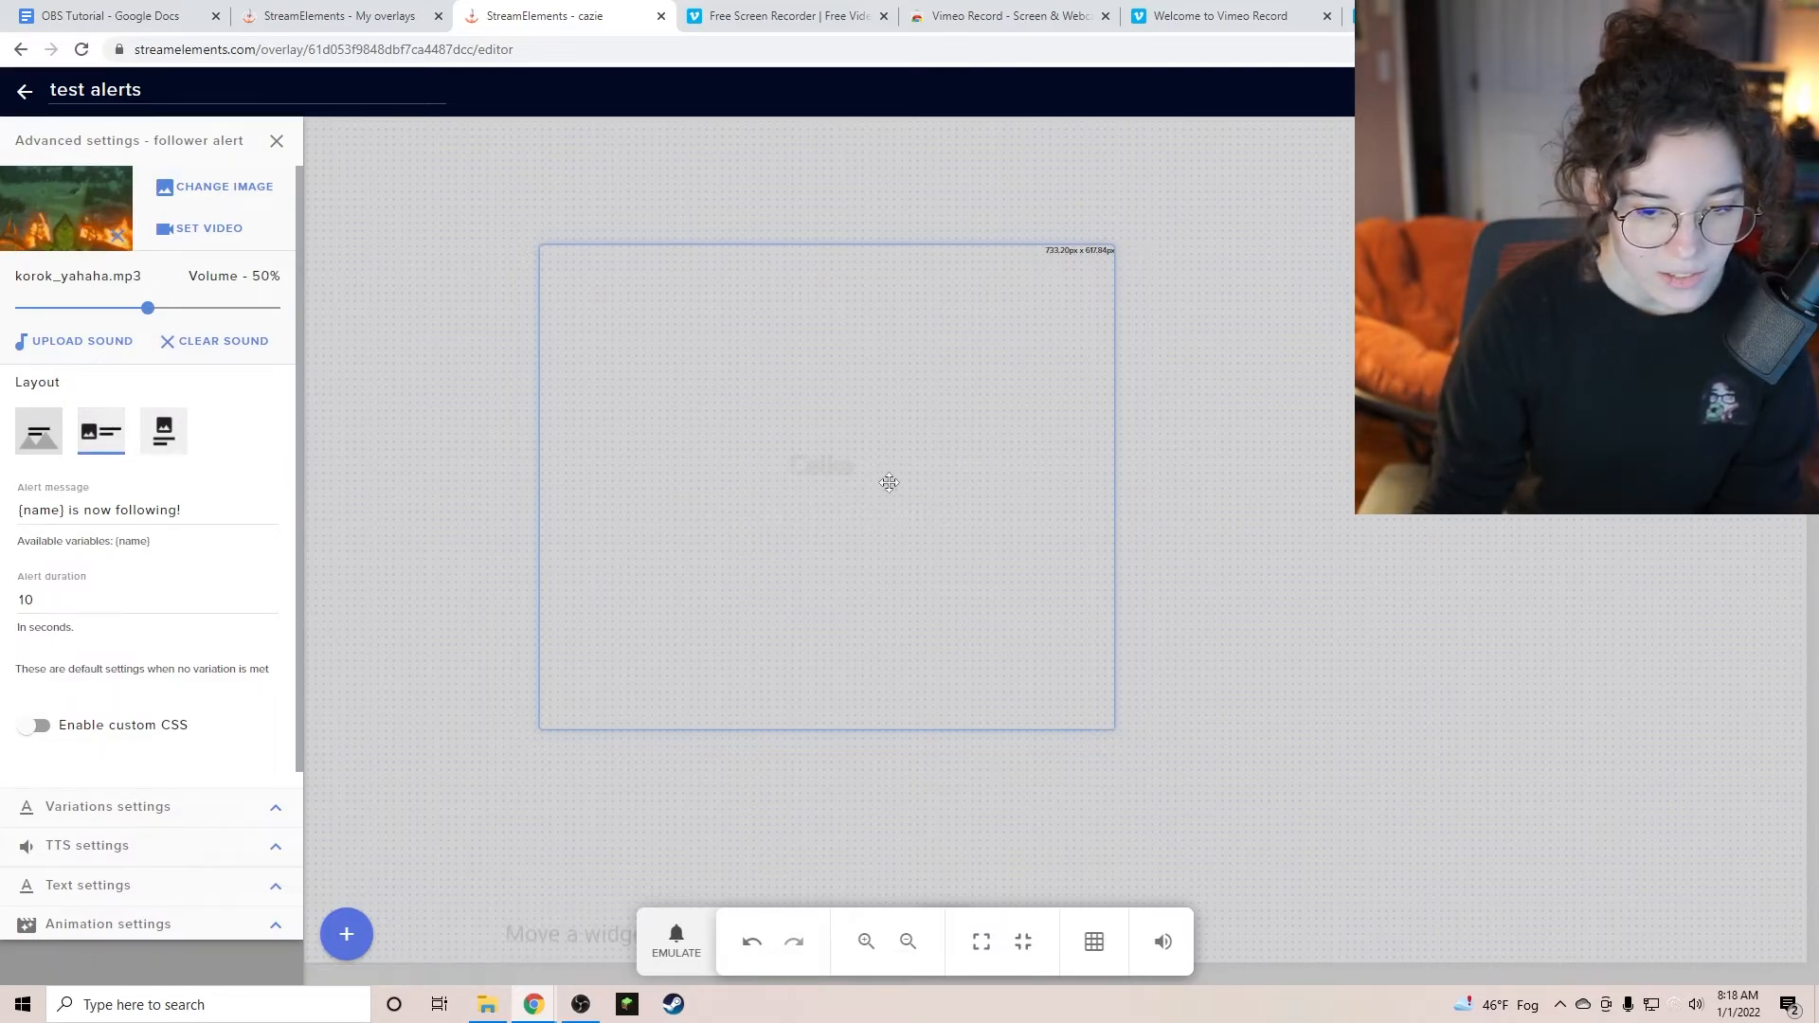
Emulate another follower event to check the new sound and side-by-side layout.
left_click(713, 924)
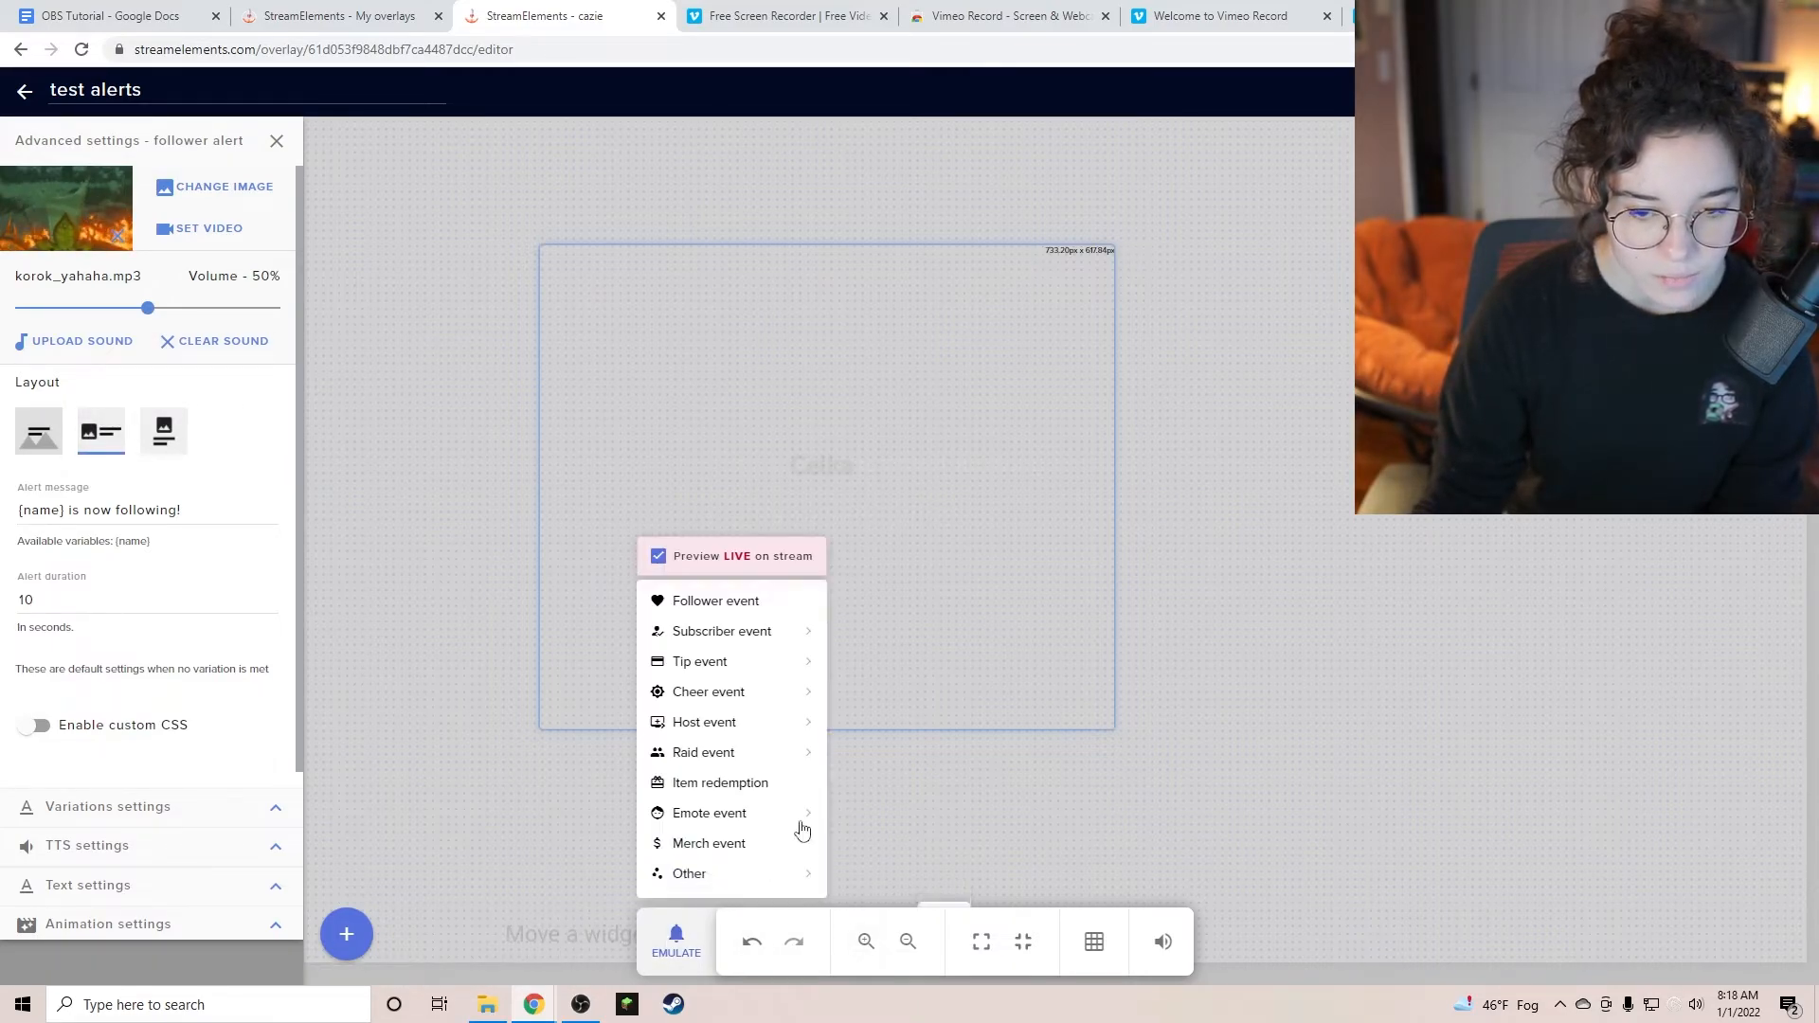
left_click(736, 601)
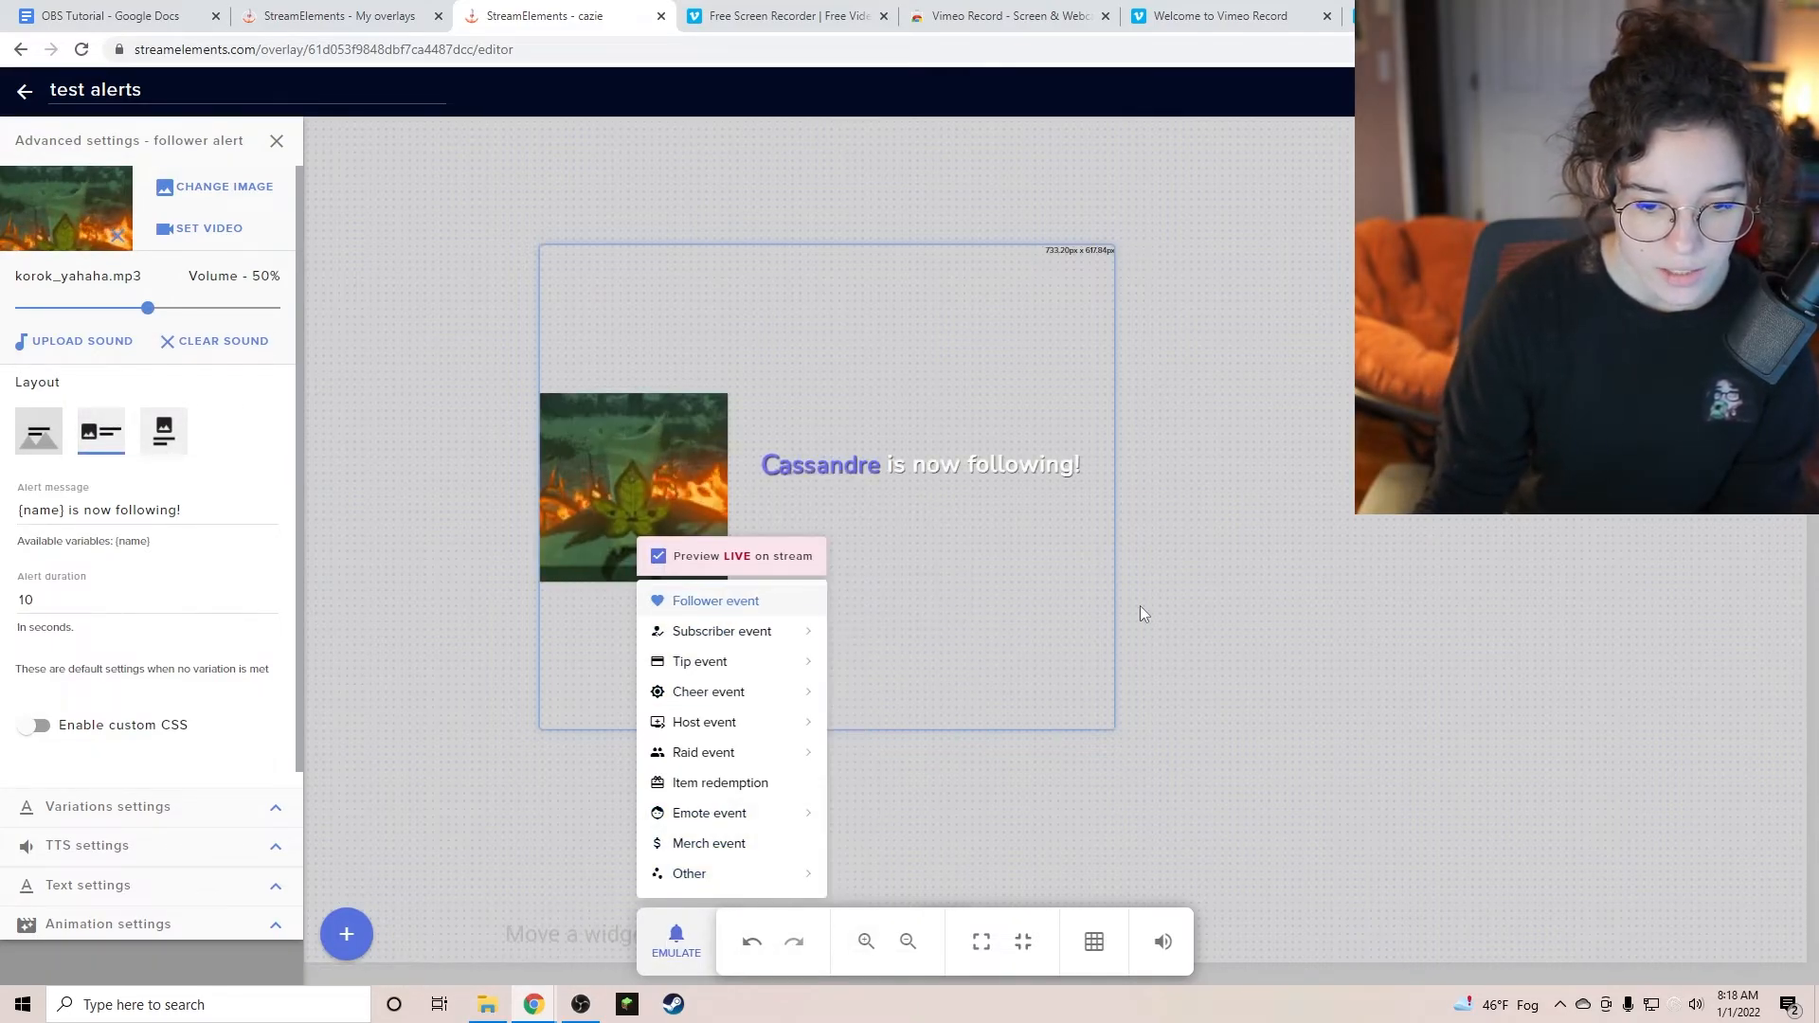
left_click(1103, 641)
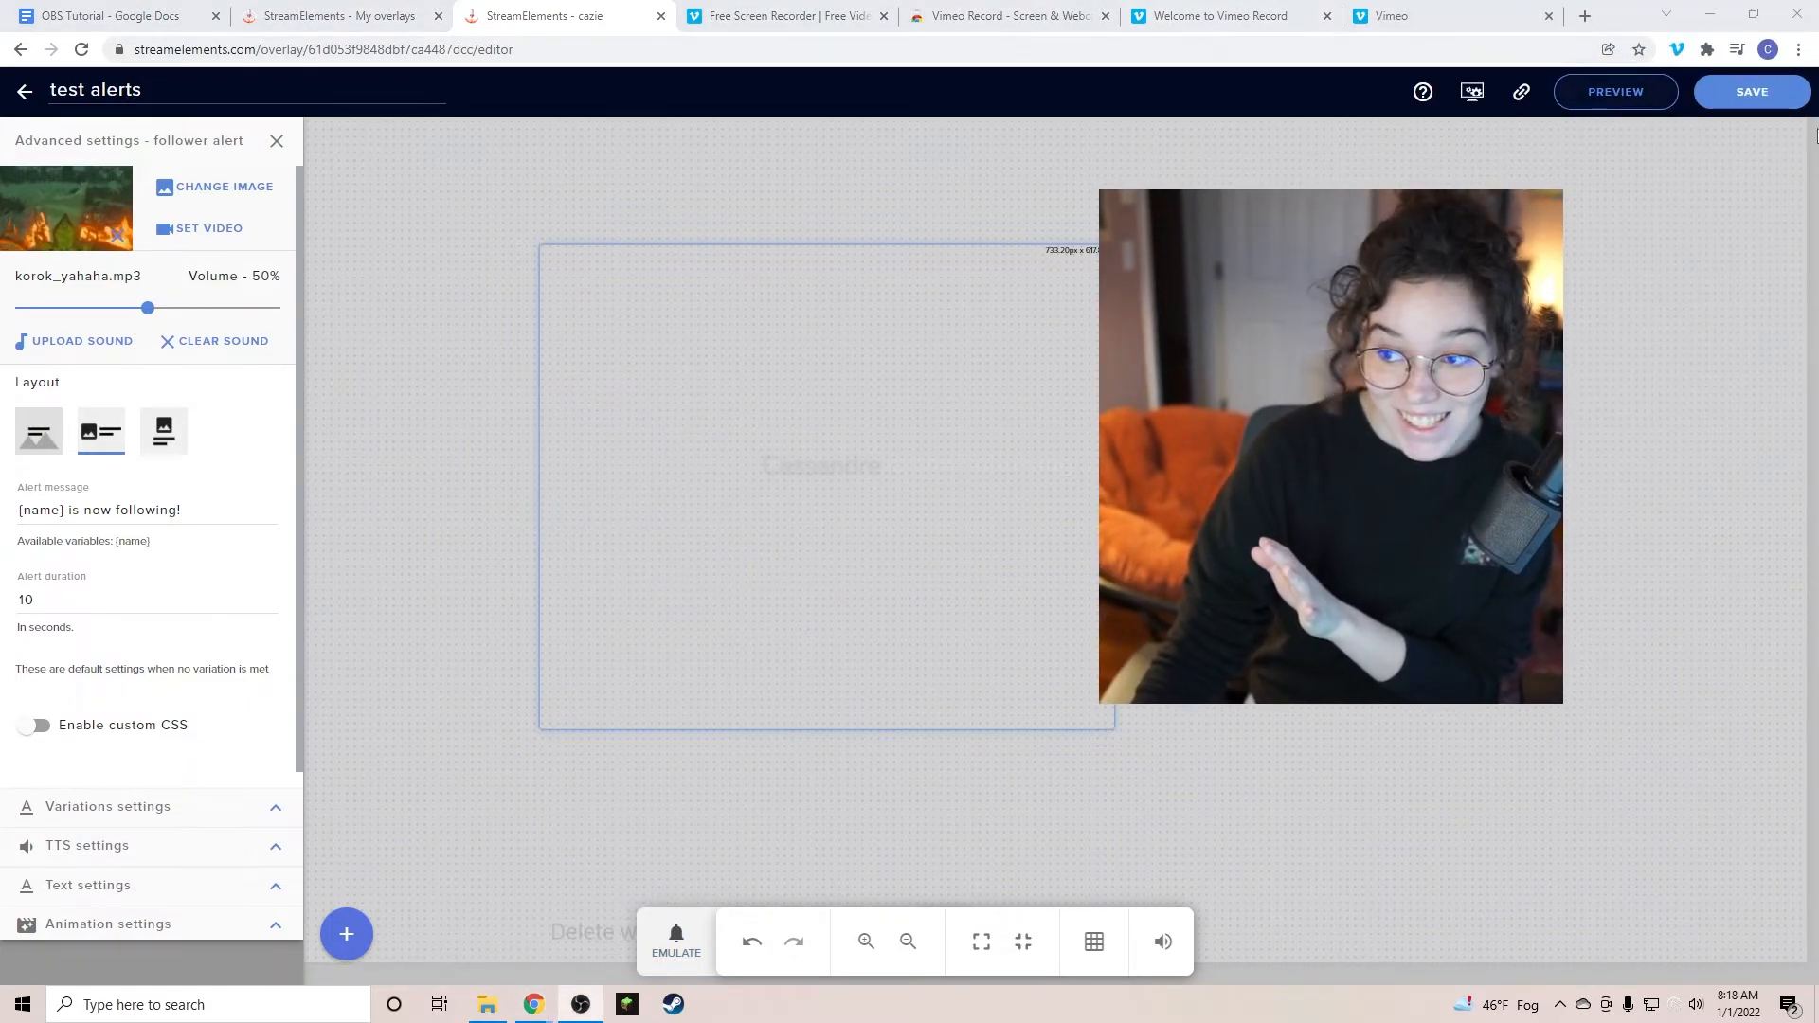
Save the overlay and copy the URL of test alerts from the My Overlays page.
left_click(1755, 95)
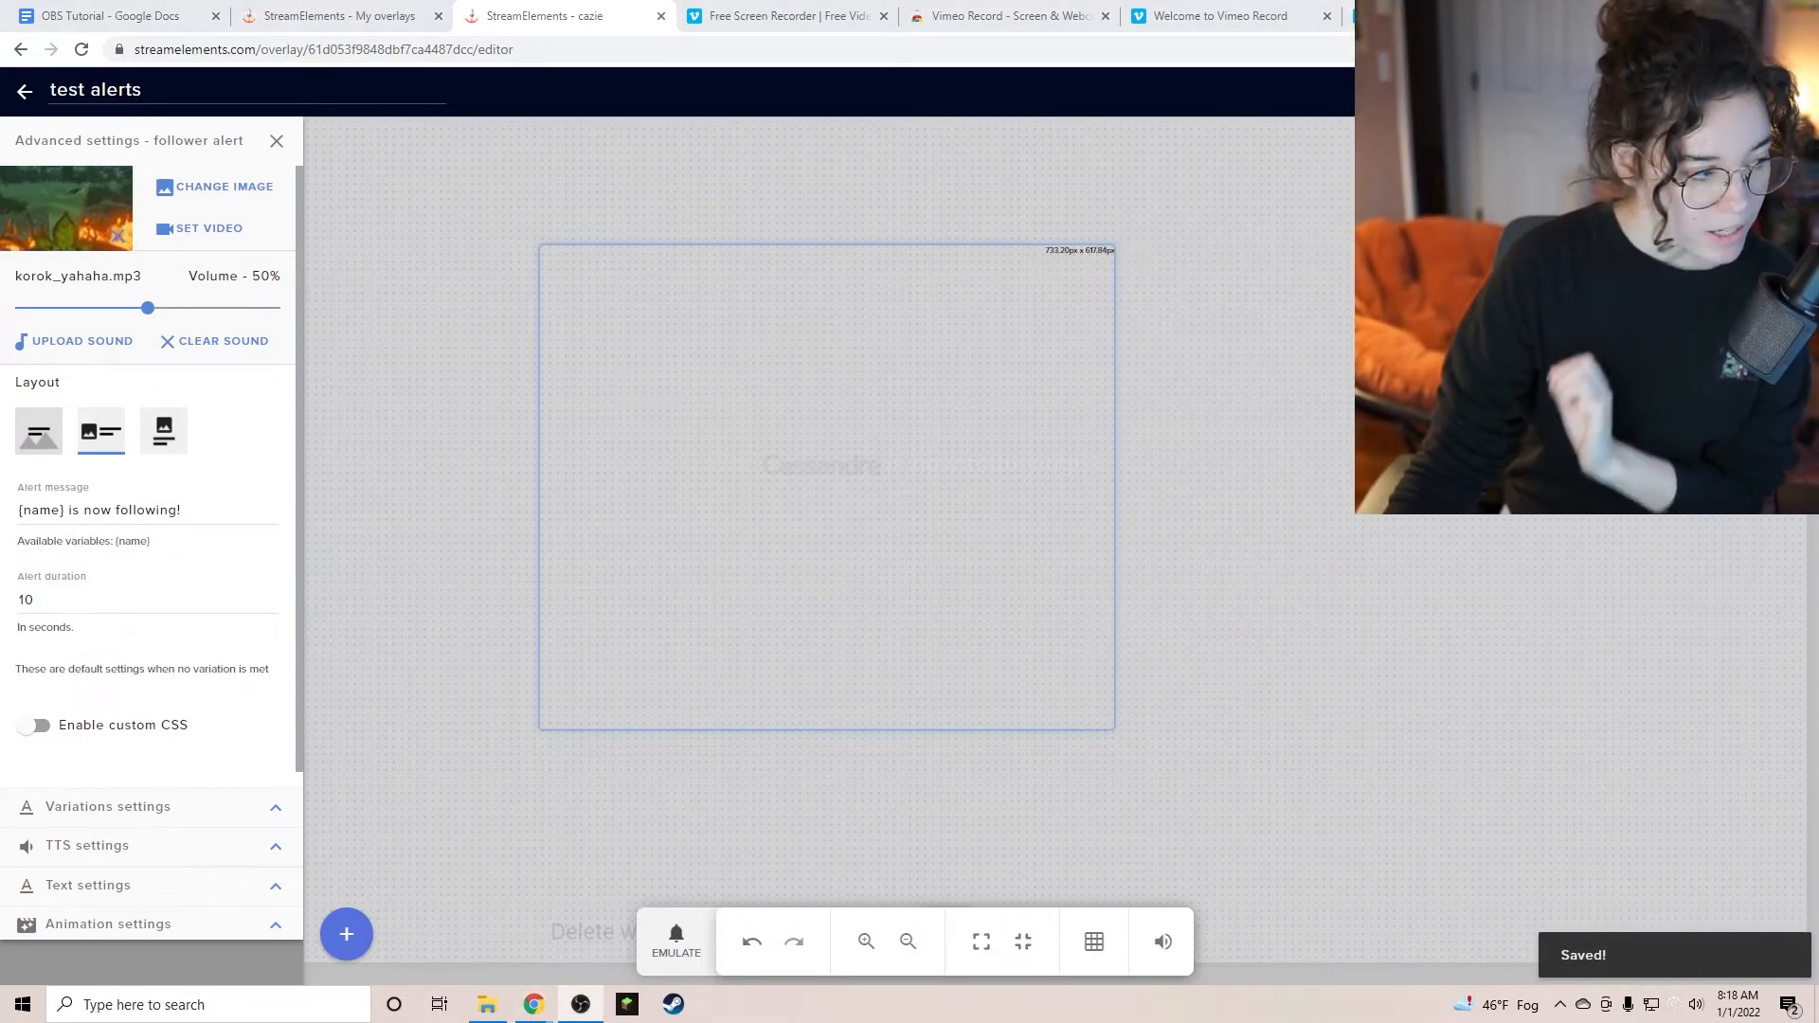
left_click(24, 97)
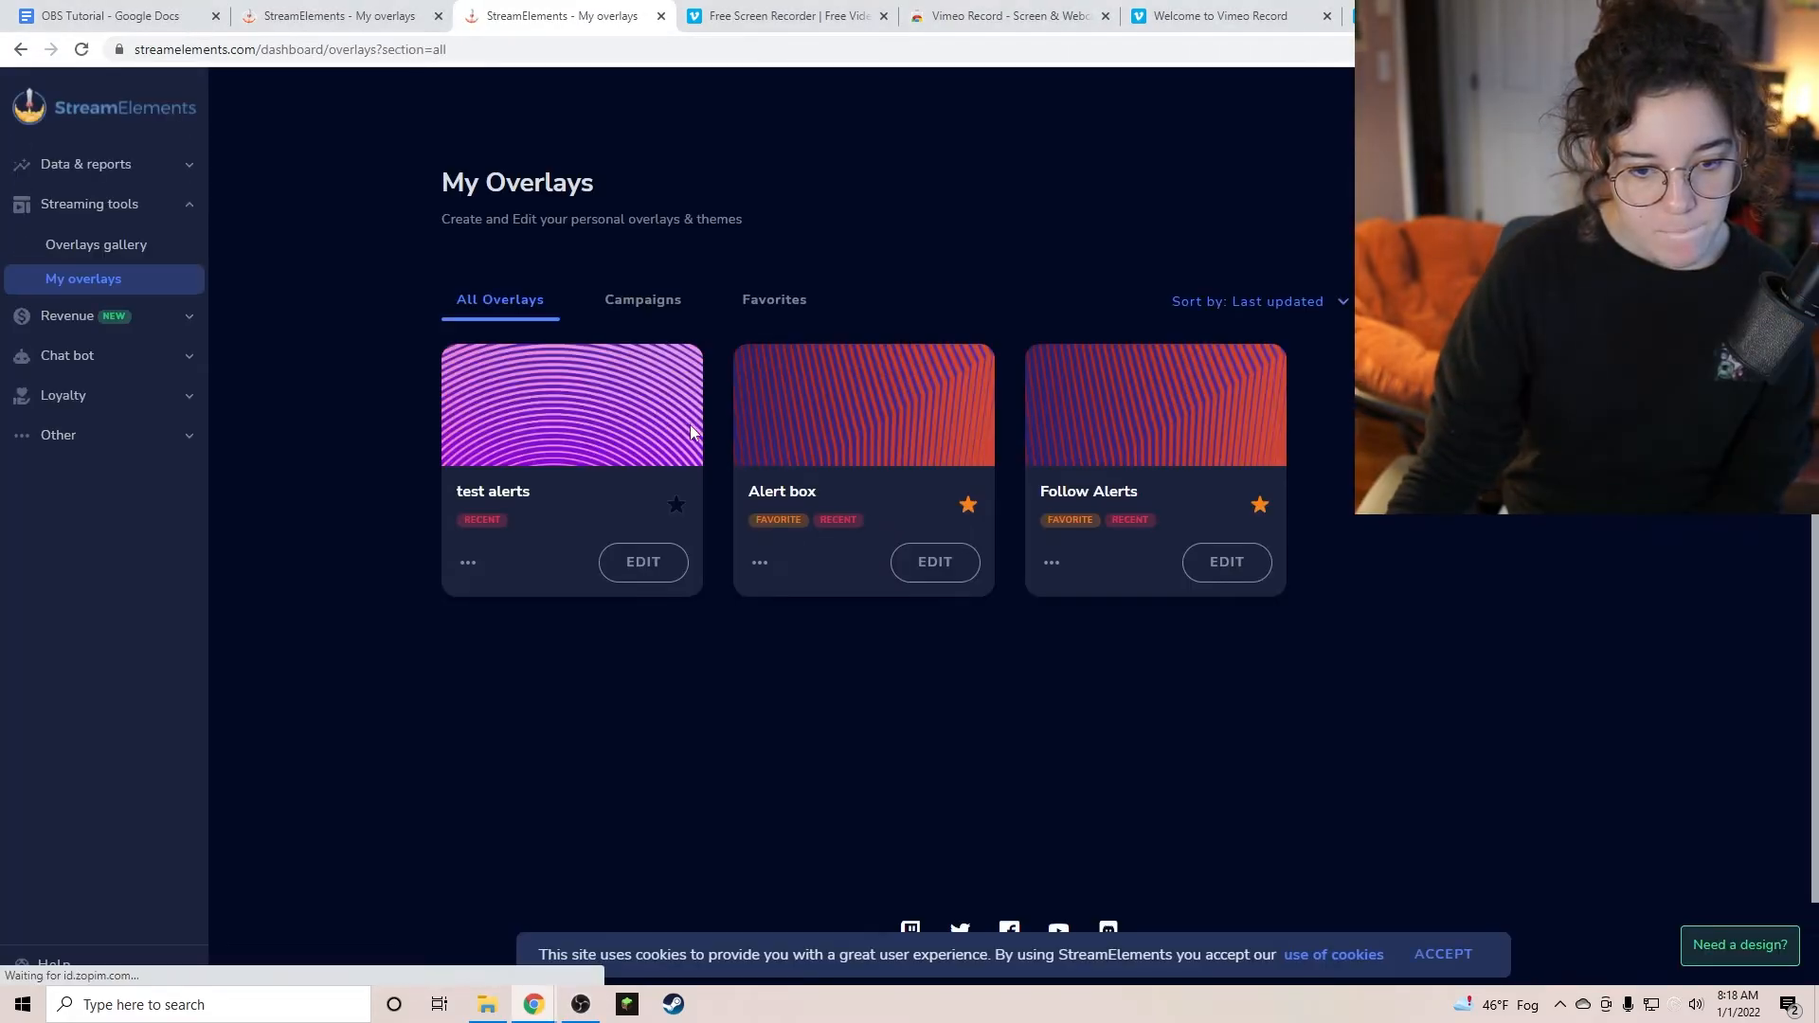
left_click(466, 549)
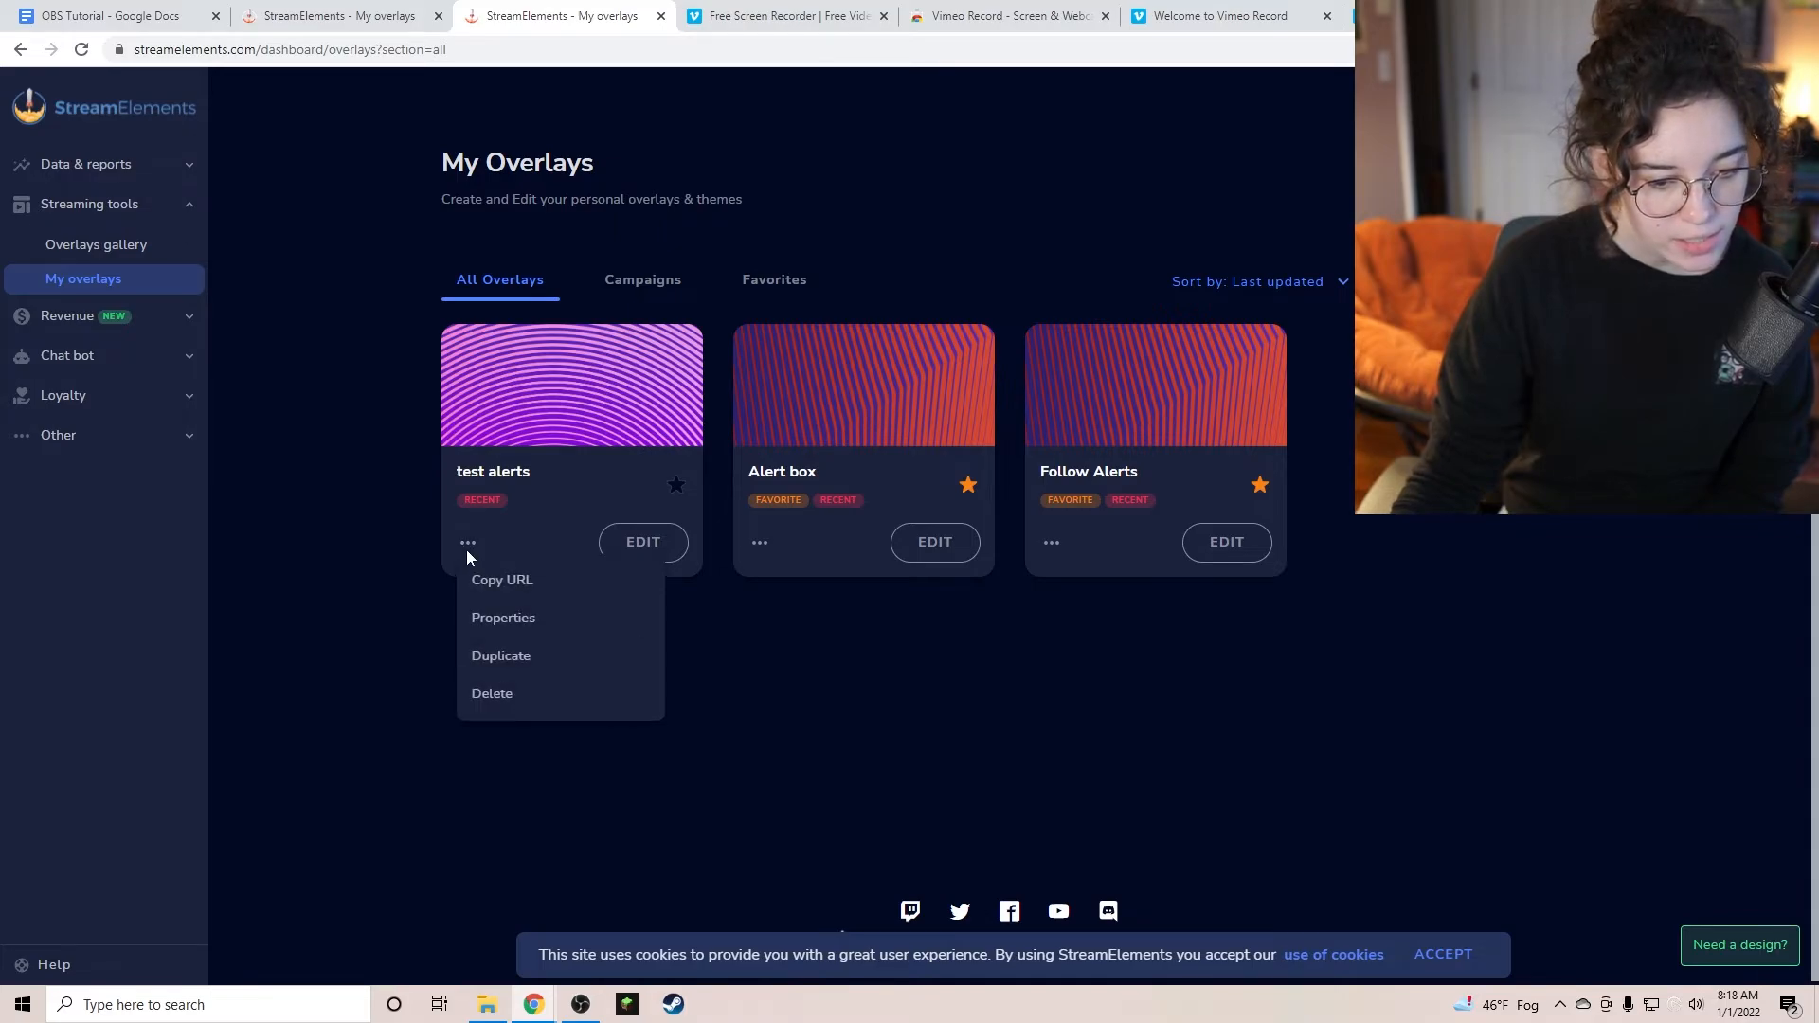
left_click(489, 574)
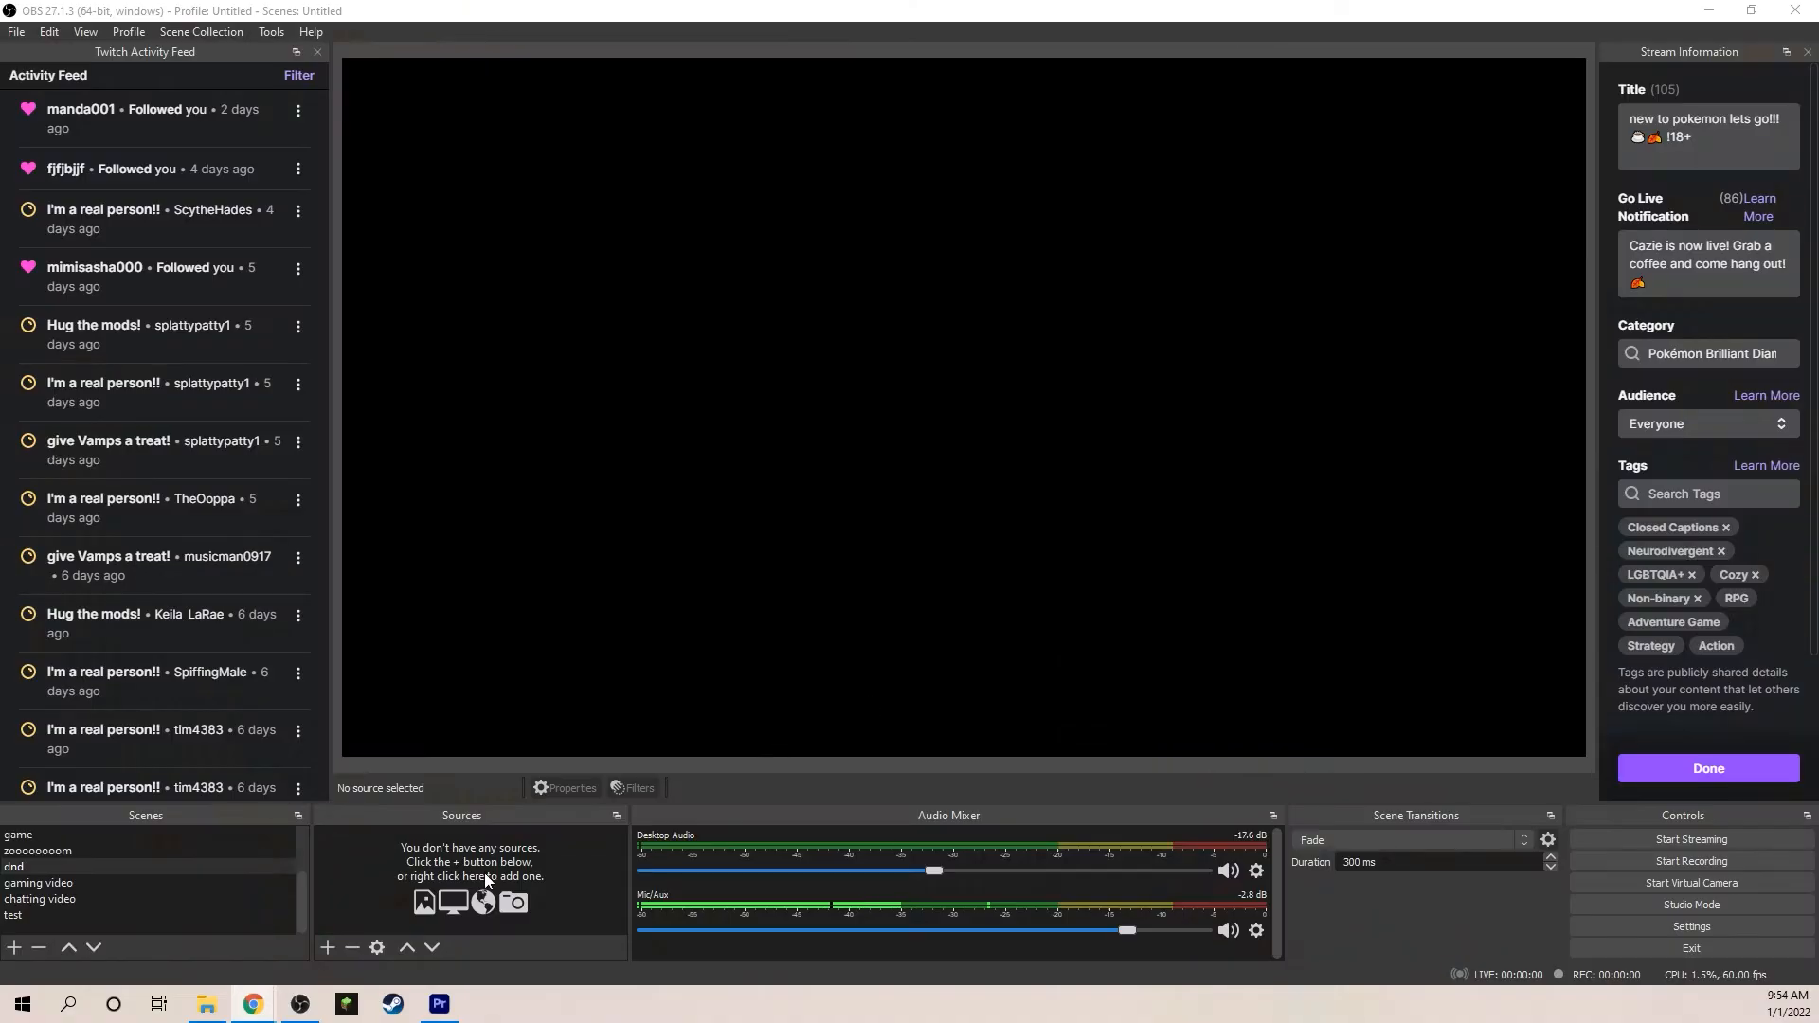
Switch to OBS, add a Browser source with the copied overlay URL to the dnd scene, and move it toward the canvas middle.
left_click(327, 947)
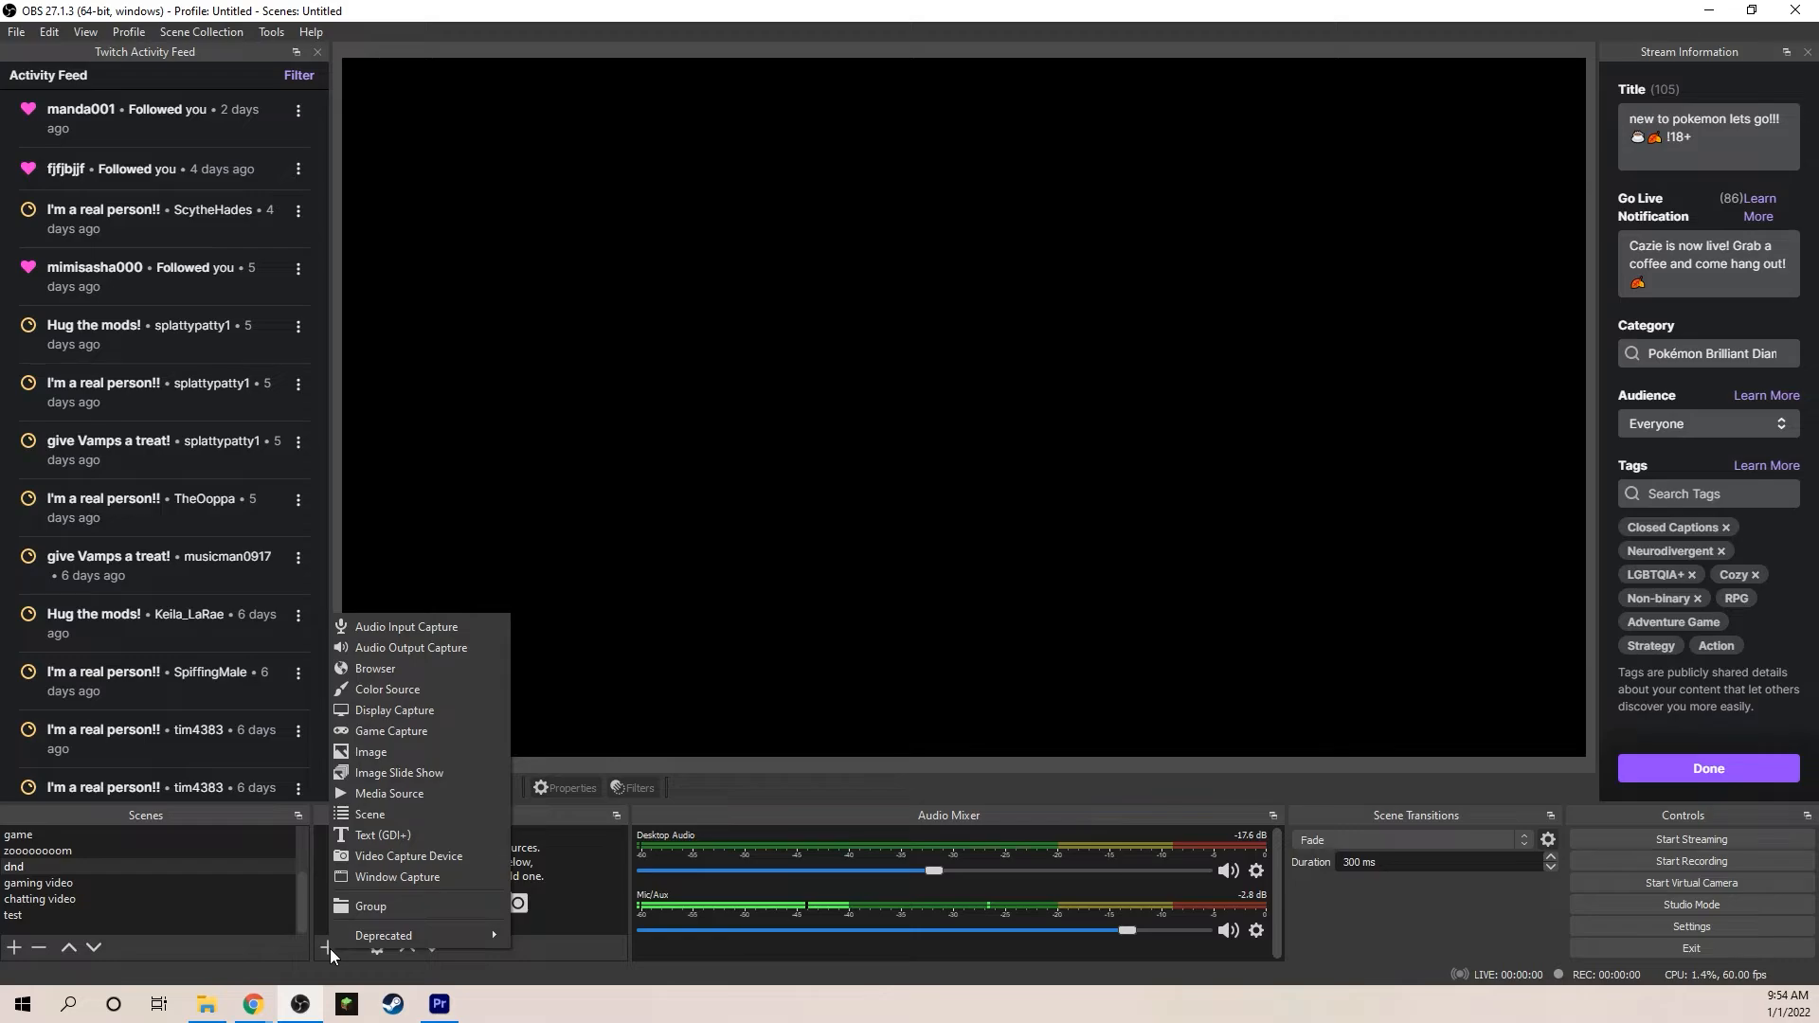
left_click(407, 673)
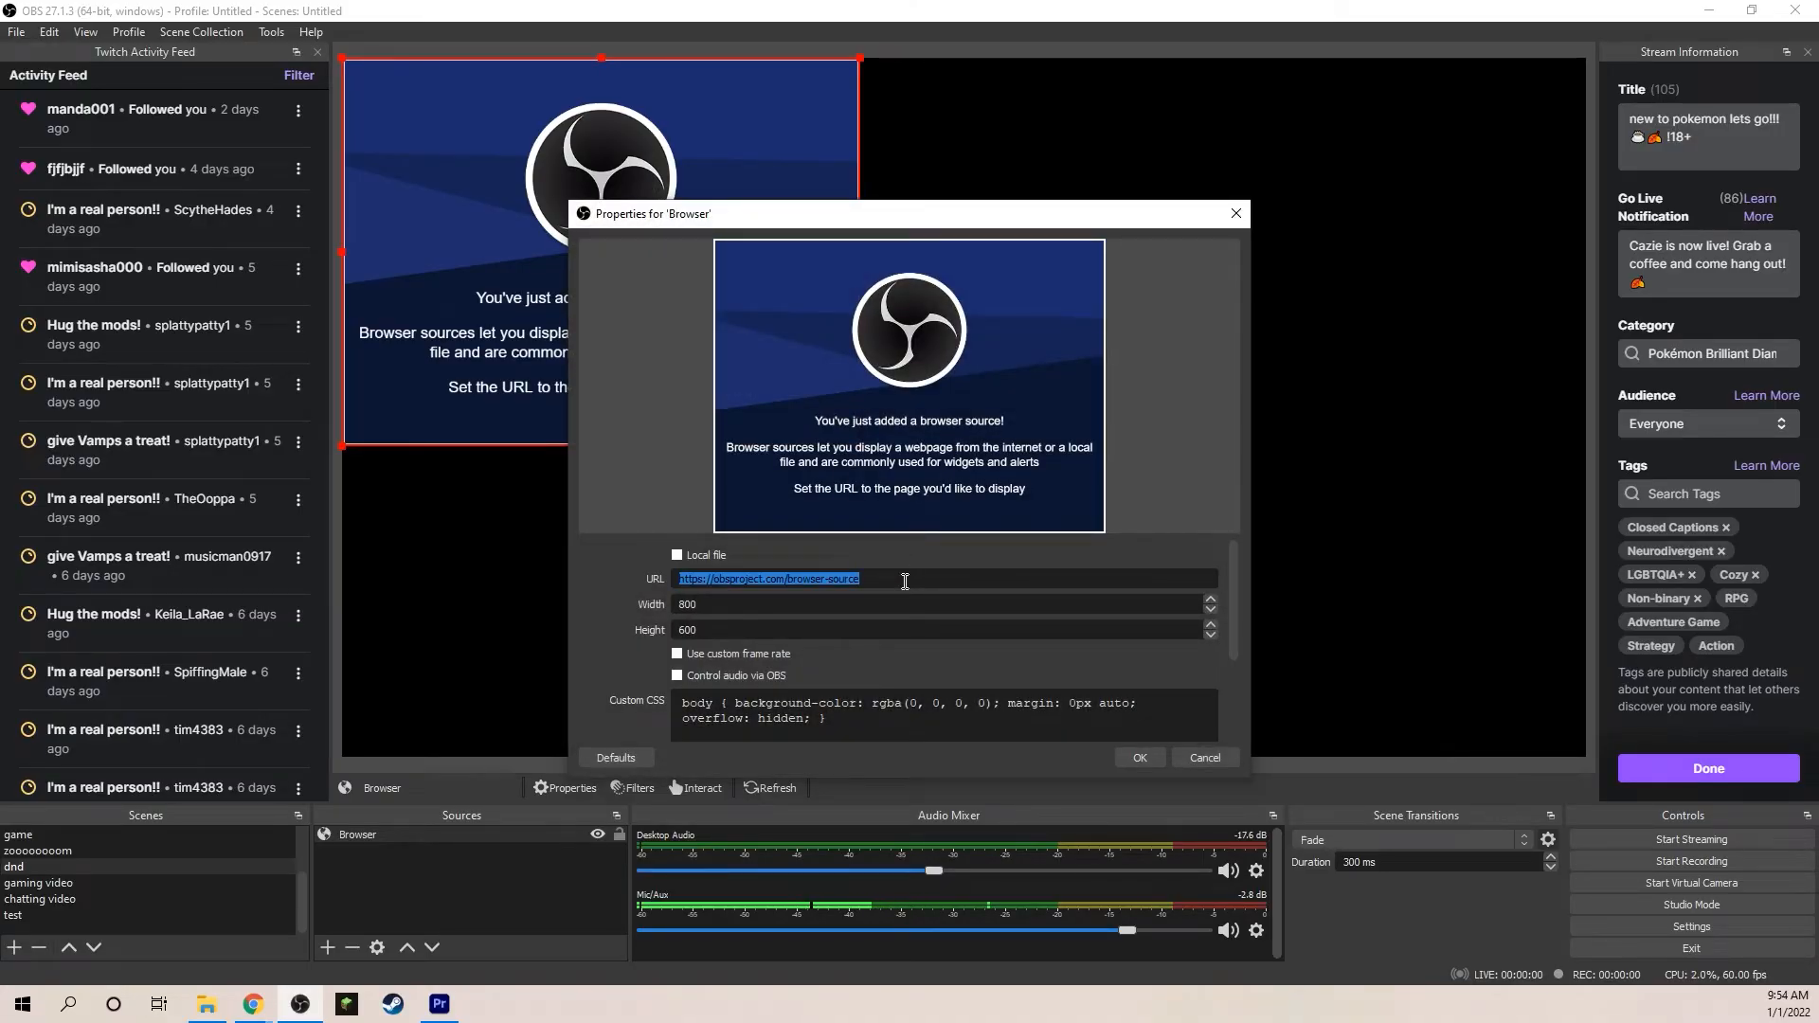
left_click(1140, 758)
left_click_drag(730, 356, 1071, 480)
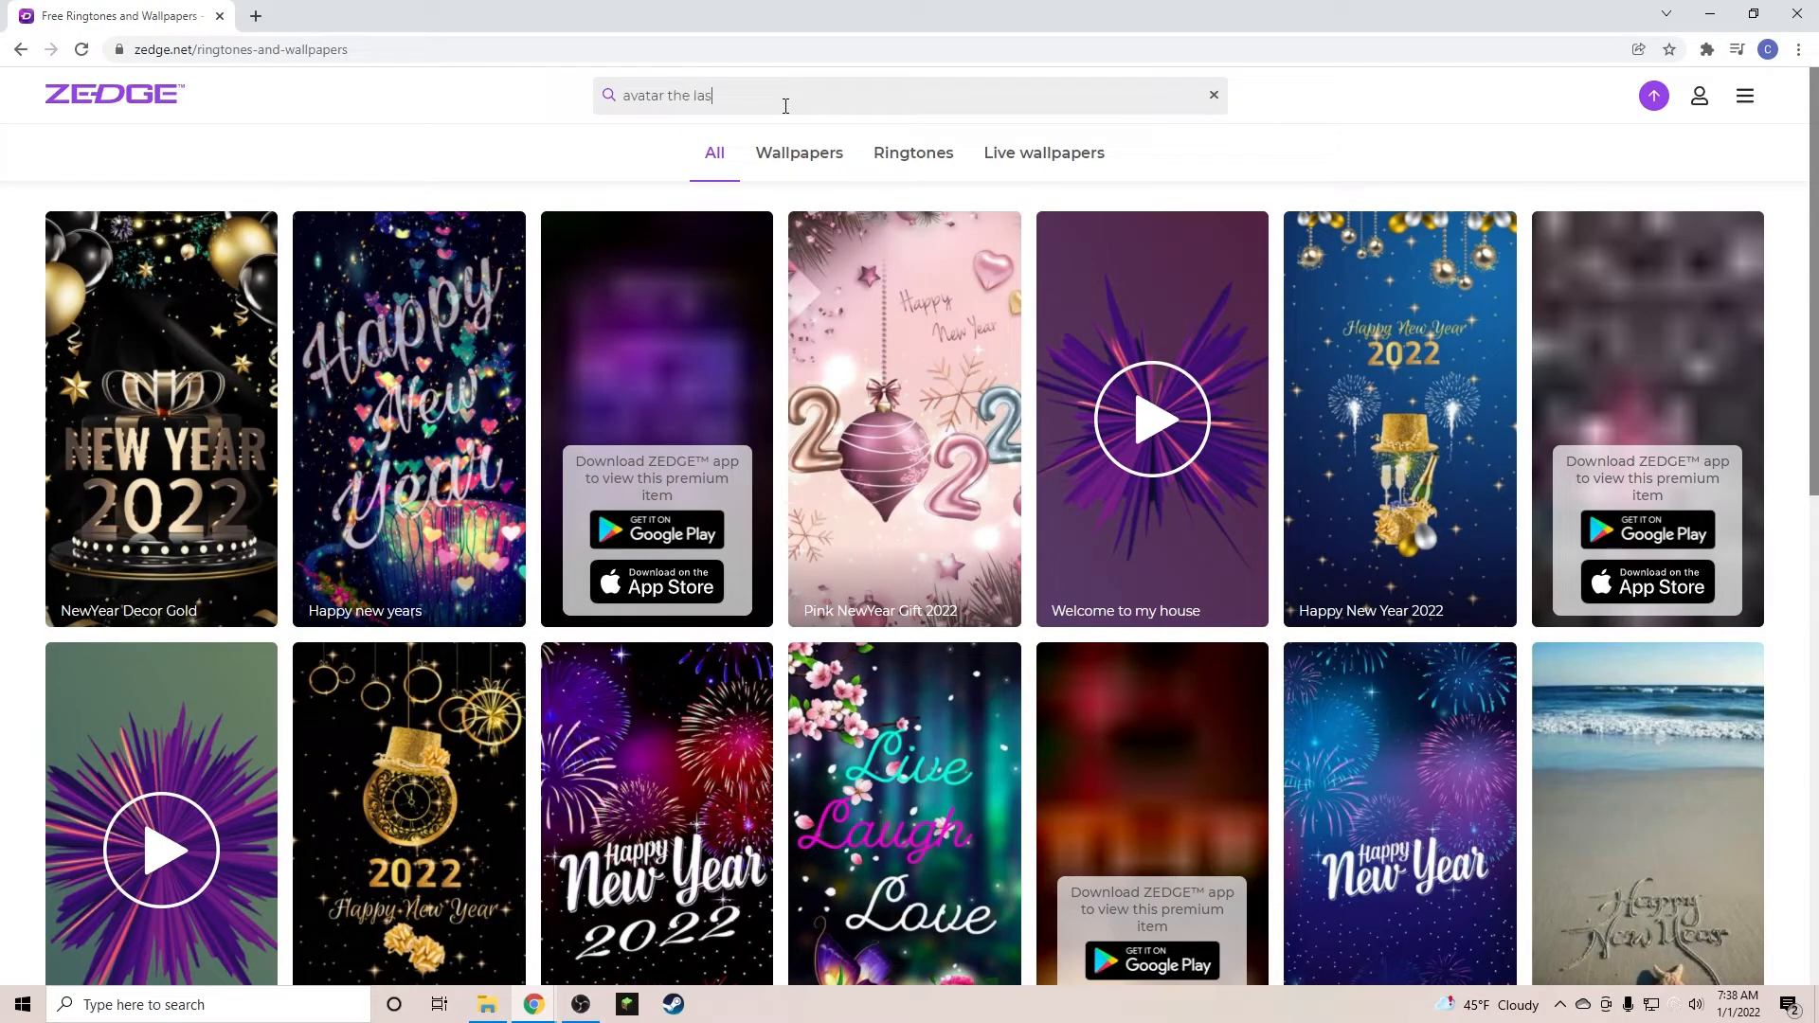
Switch to the ZEDGE website, search for "avatar the last airbender" and play the Avatar Opening ringtone.
key("Return")
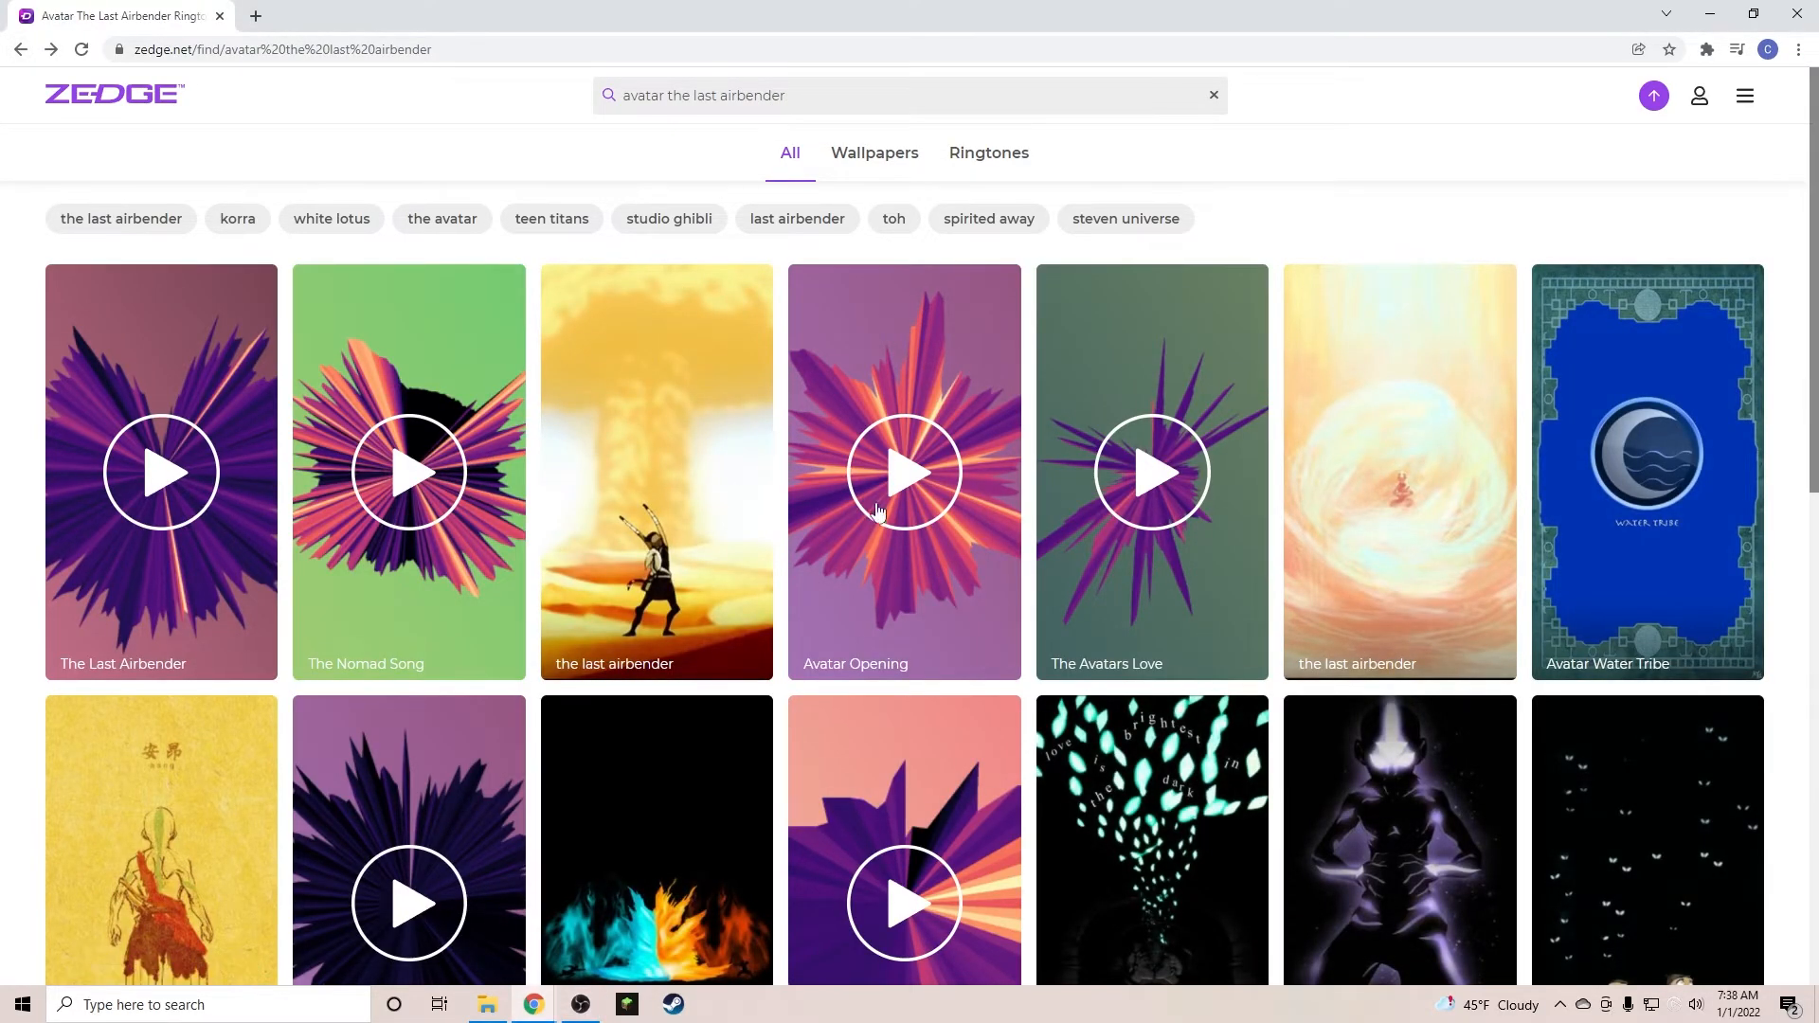
left_click(933, 488)
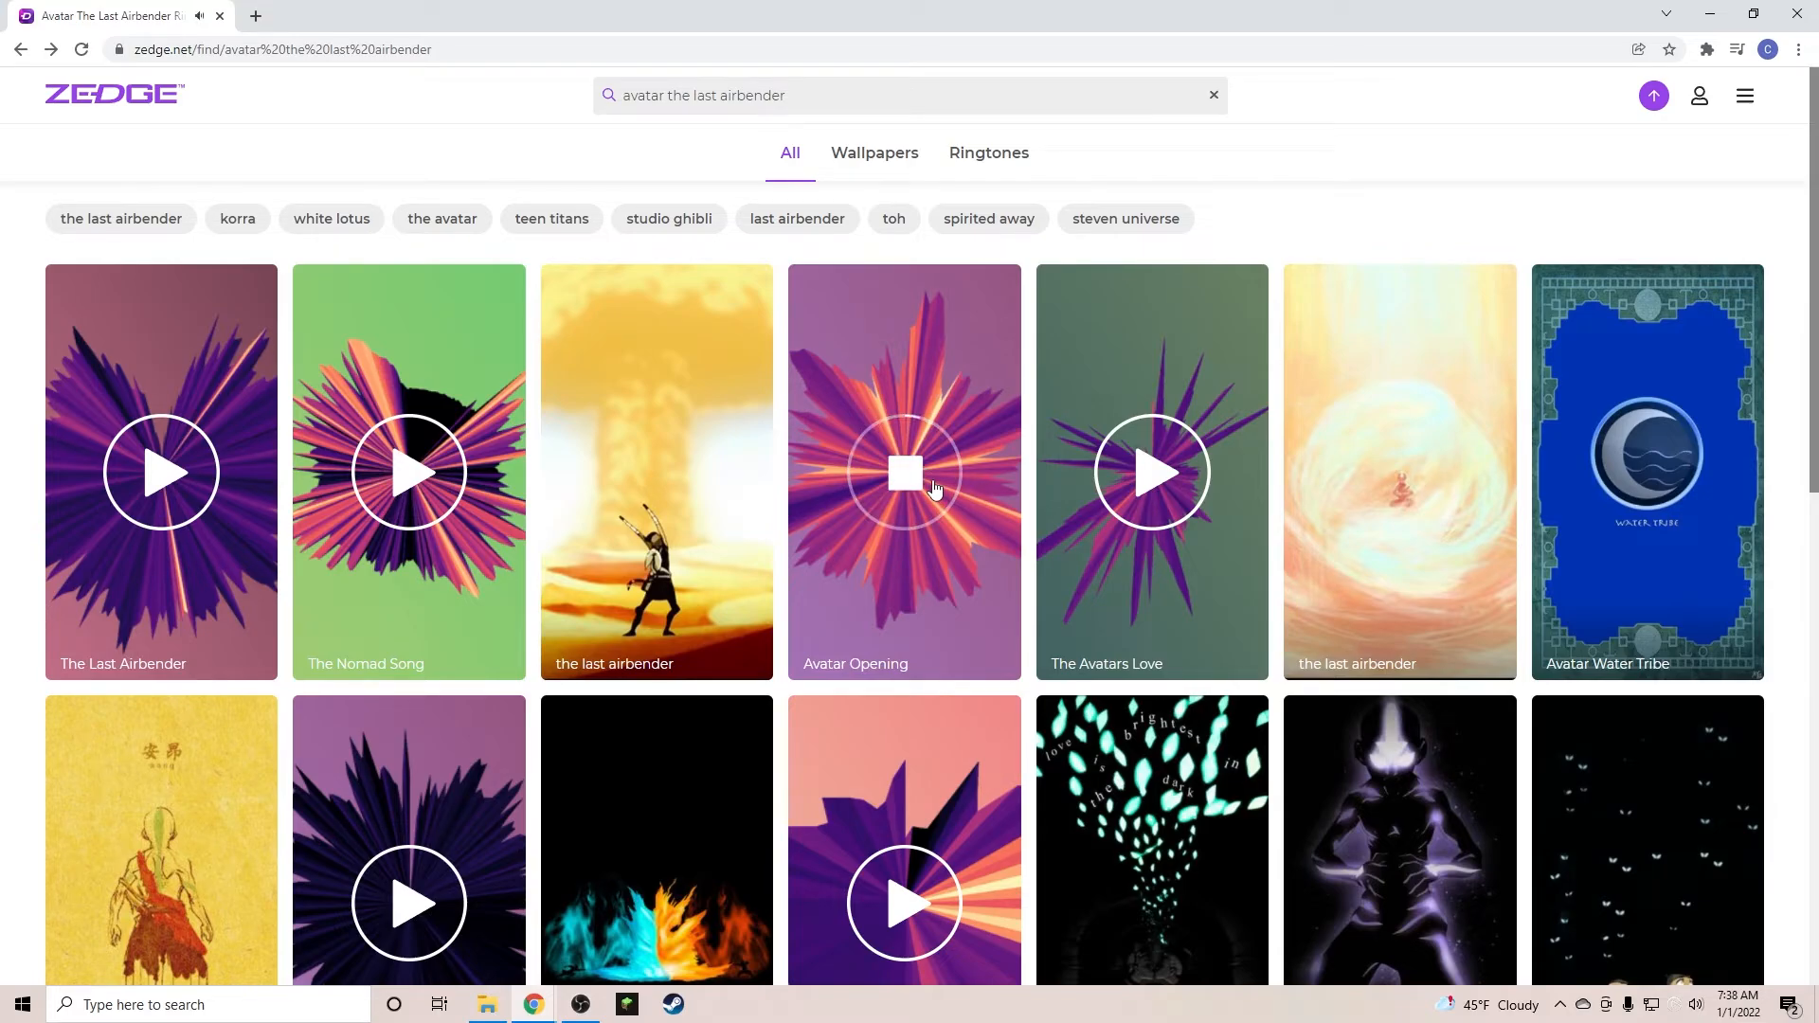